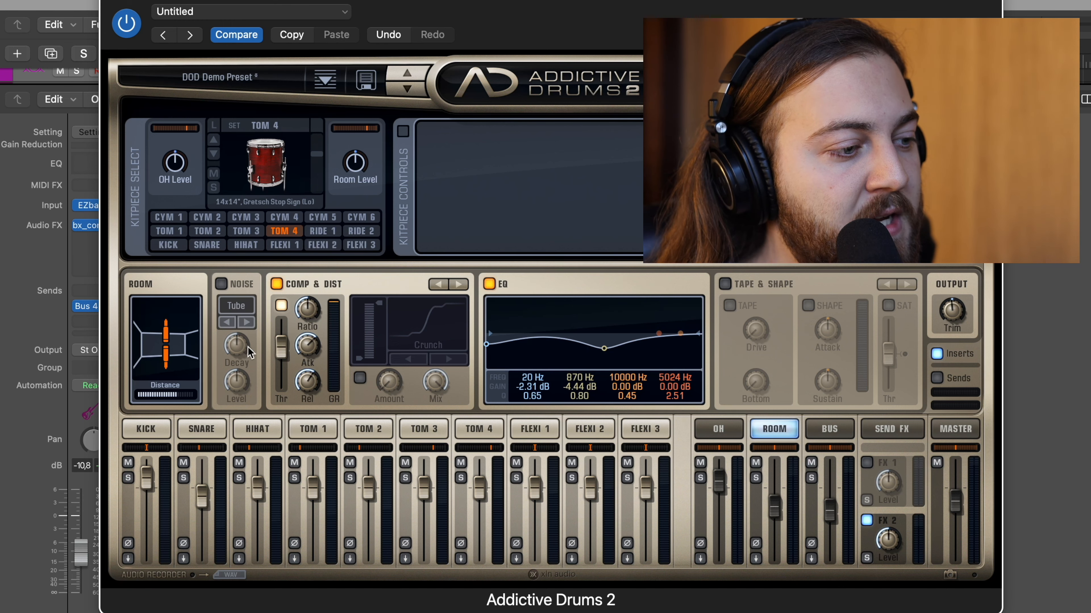
Check the kick channel's output routing options in the drum plug-in, keep it on Master, and close the plug-in window.
mouse_move(177, 395)
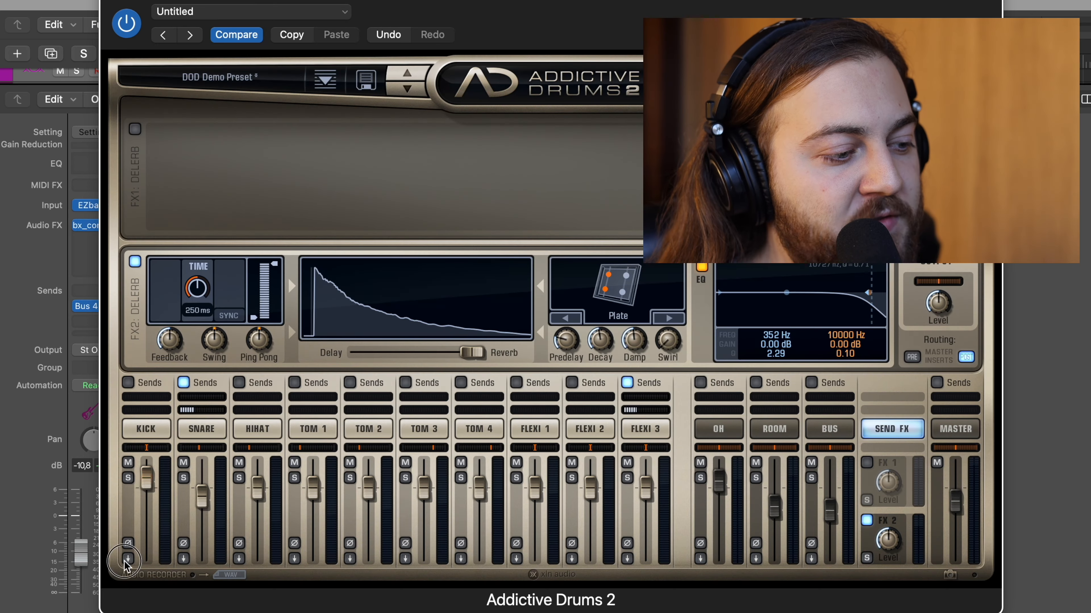
left_click(125, 559)
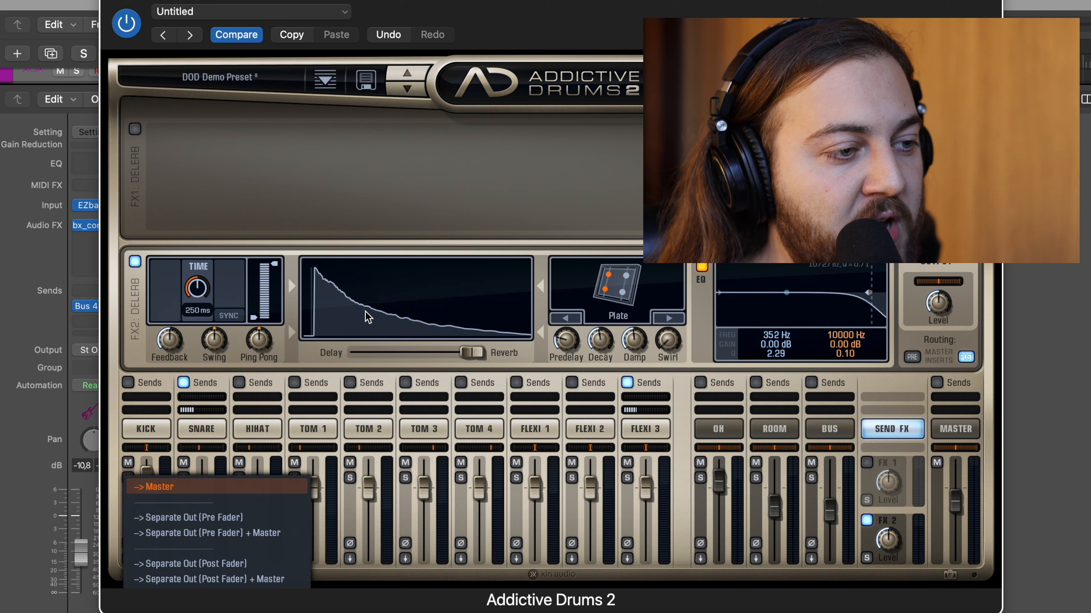
left_click(125, 493)
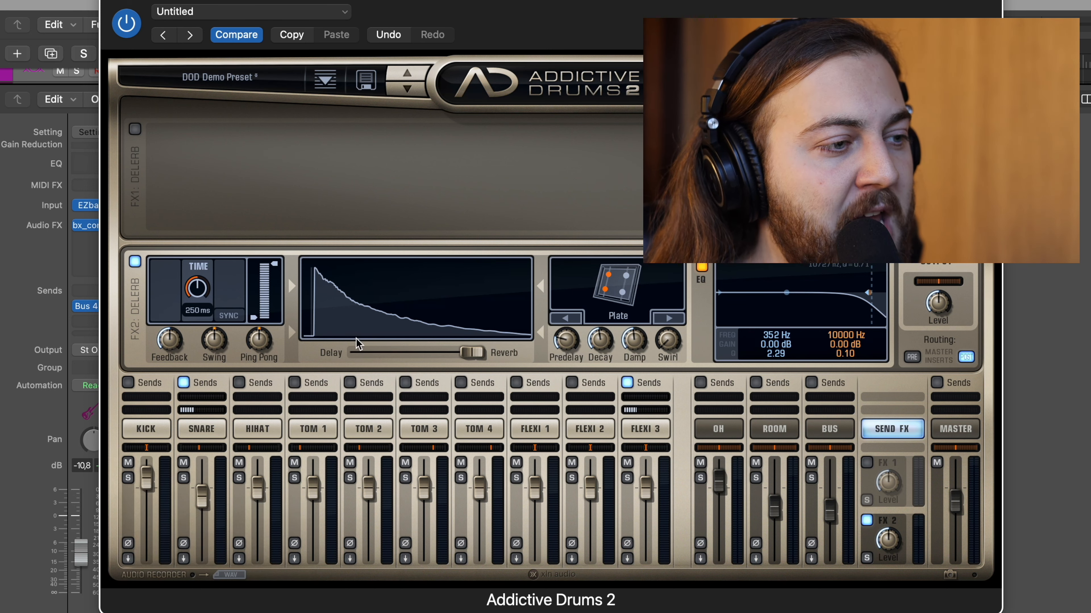
key("super+w")
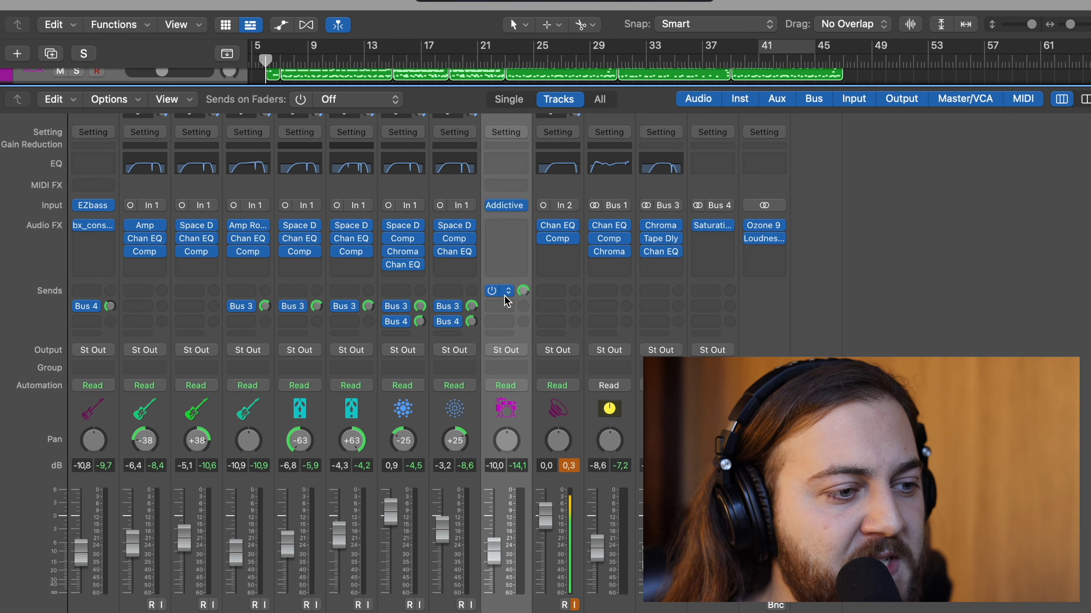
Examine the Channel EQ, Compressor and ChromaVerb inserts on the Drum Bus channel and close the plug-in window.
left_click(608, 193)
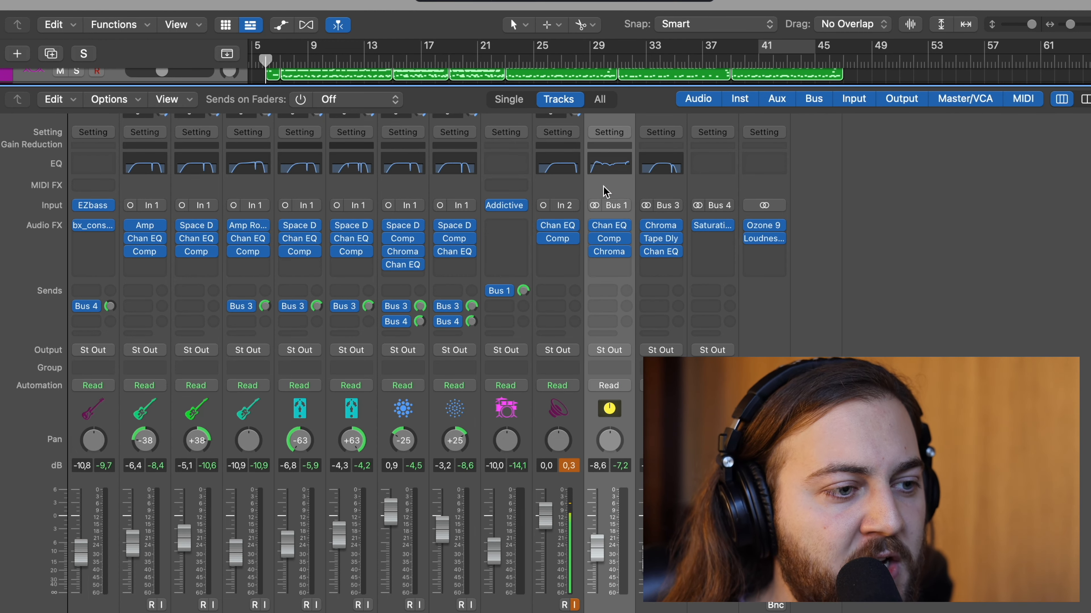
left_click(609, 225)
left_click_drag(609, 163, 575, 163)
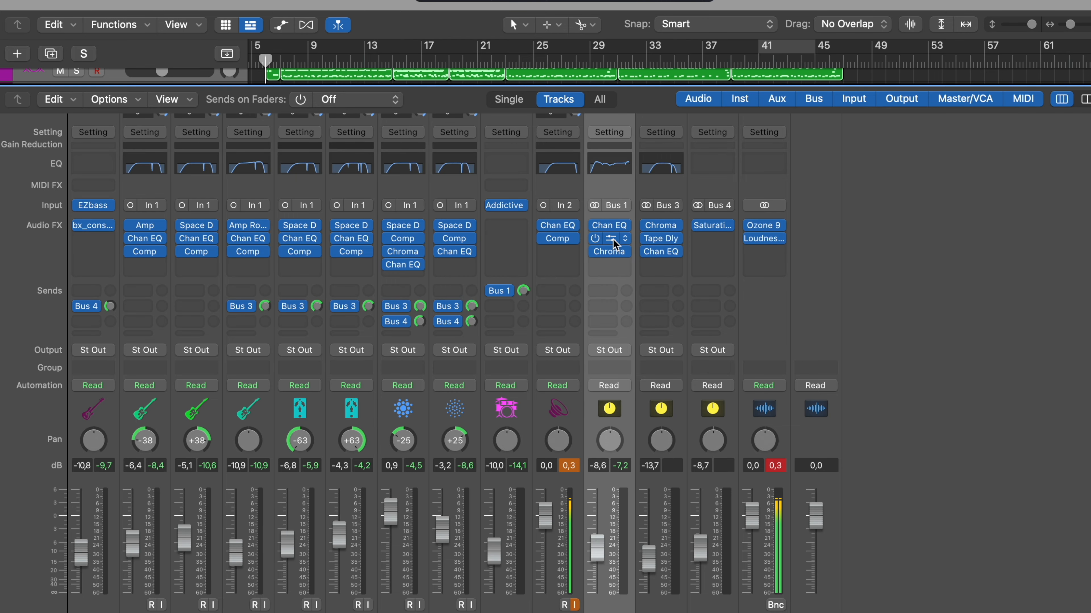
left_click(615, 243)
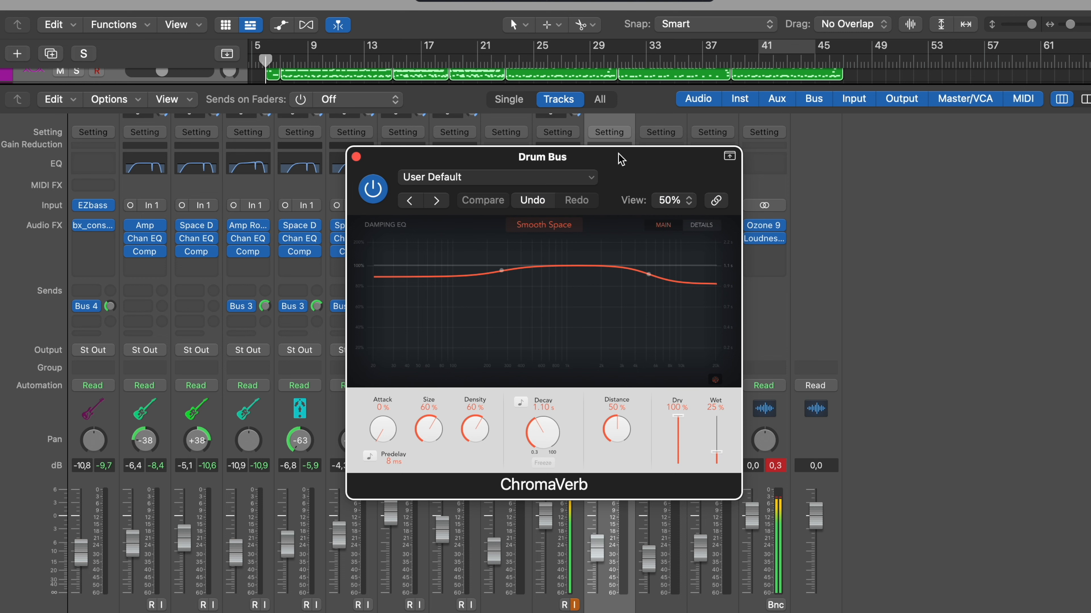
left_click_drag(621, 159, 618, 148)
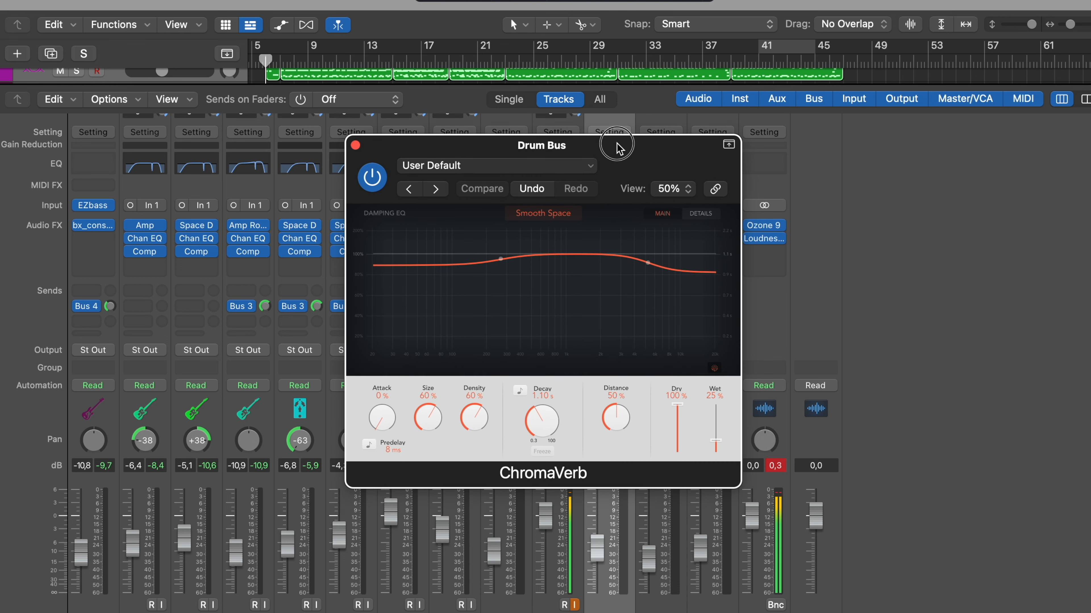
left_click(356, 146)
Play the soloed AD2 drum track and switch its Bus 1 send off and back on for comparison.
left_click(489, 186)
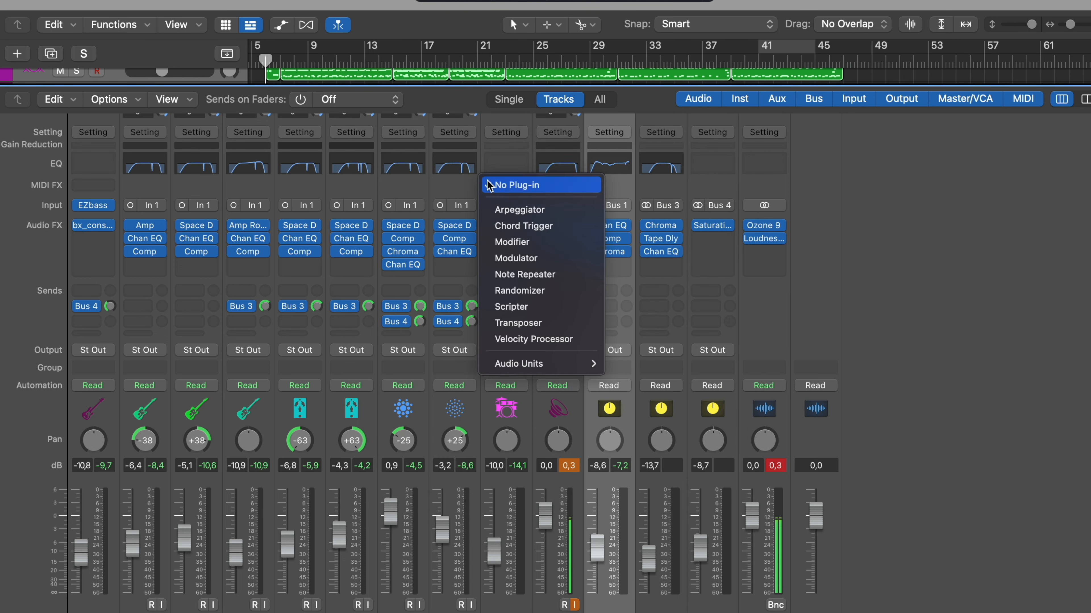
left_click(469, 192)
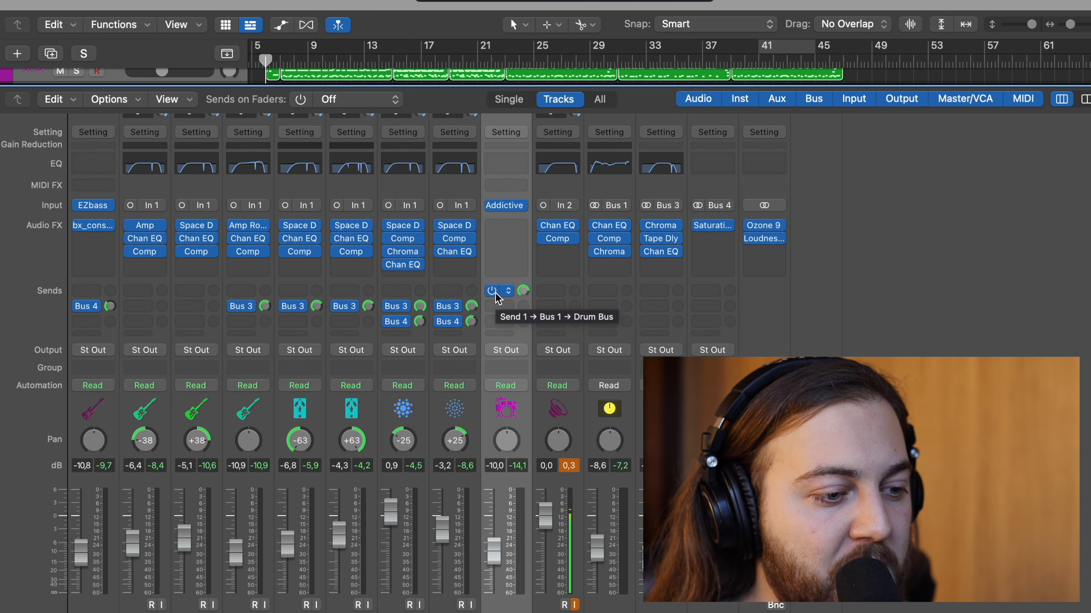
key("s")
key("space")
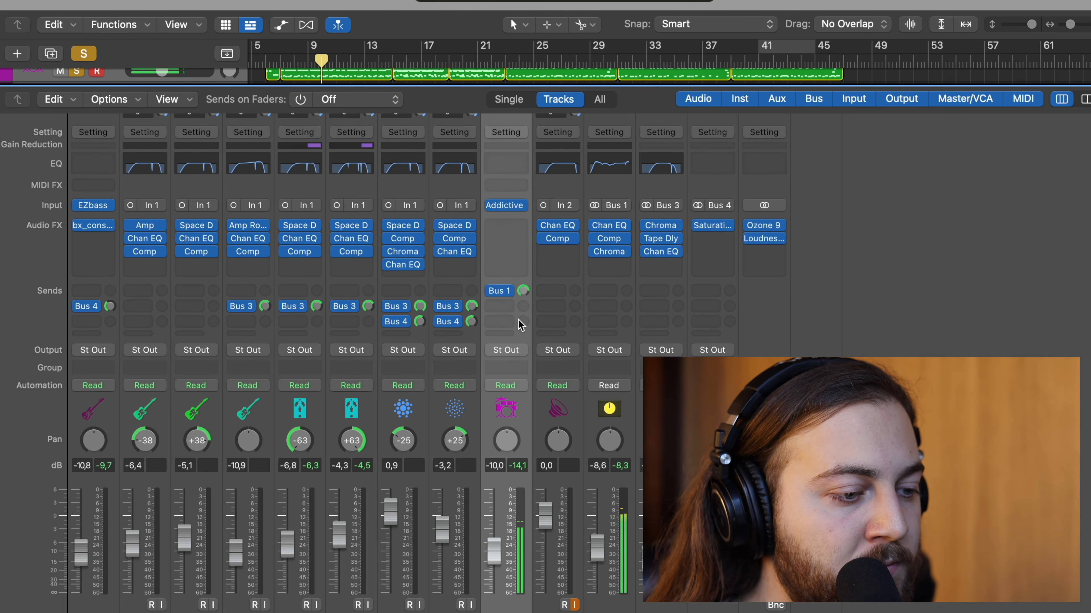
mouse_move(495, 296)
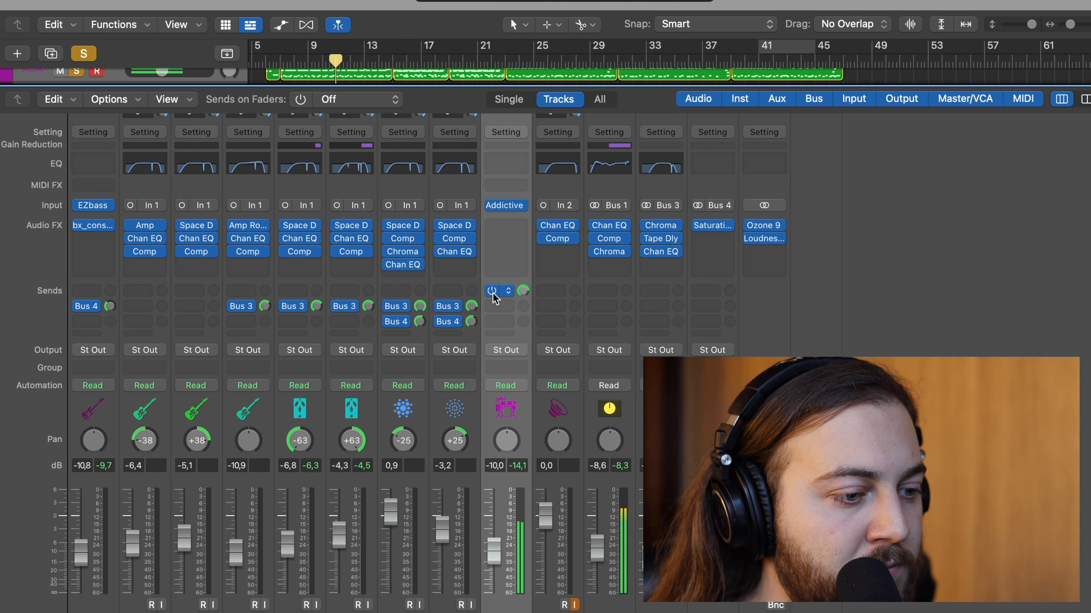
left_click(493, 292)
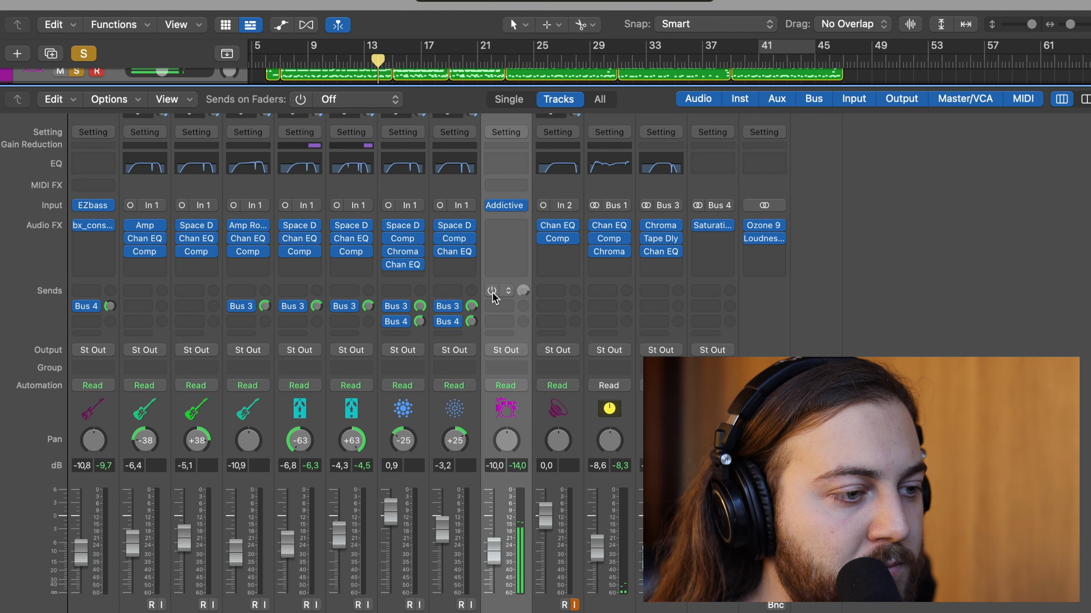
left_click(493, 293)
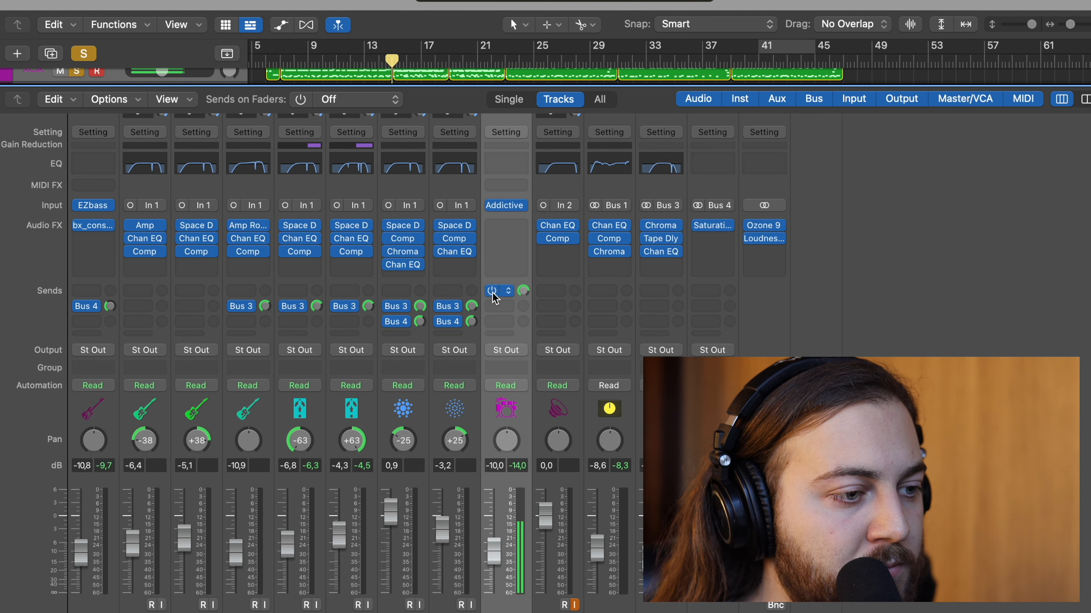
Examine the Drum Bus's Compressor and ChromaVerb during playback, closing each plug-in window.
left_click(614, 211)
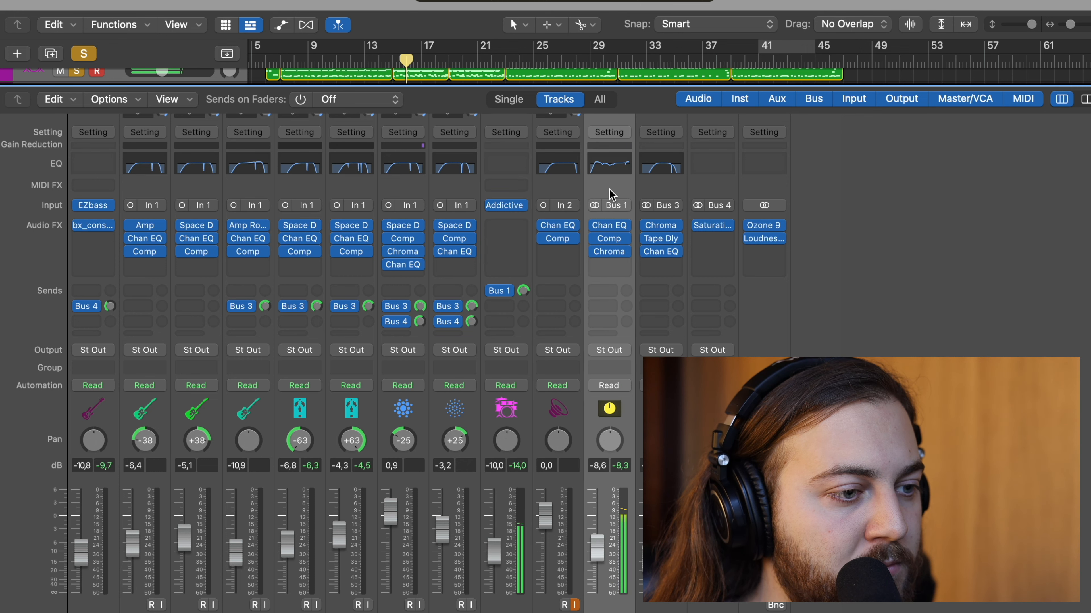
left_click(614, 241)
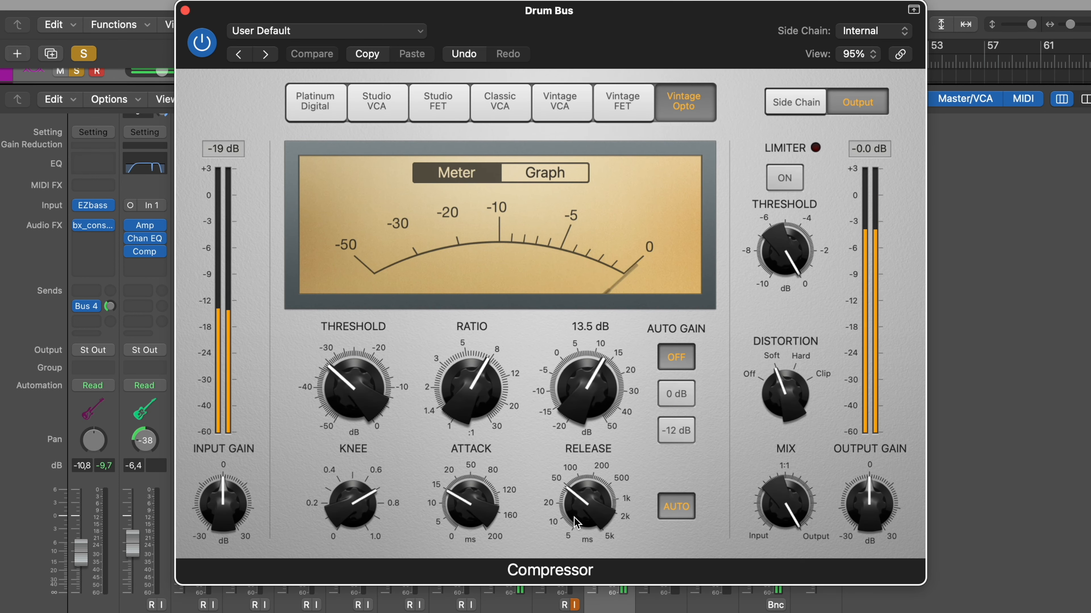
left_click(1004, 327)
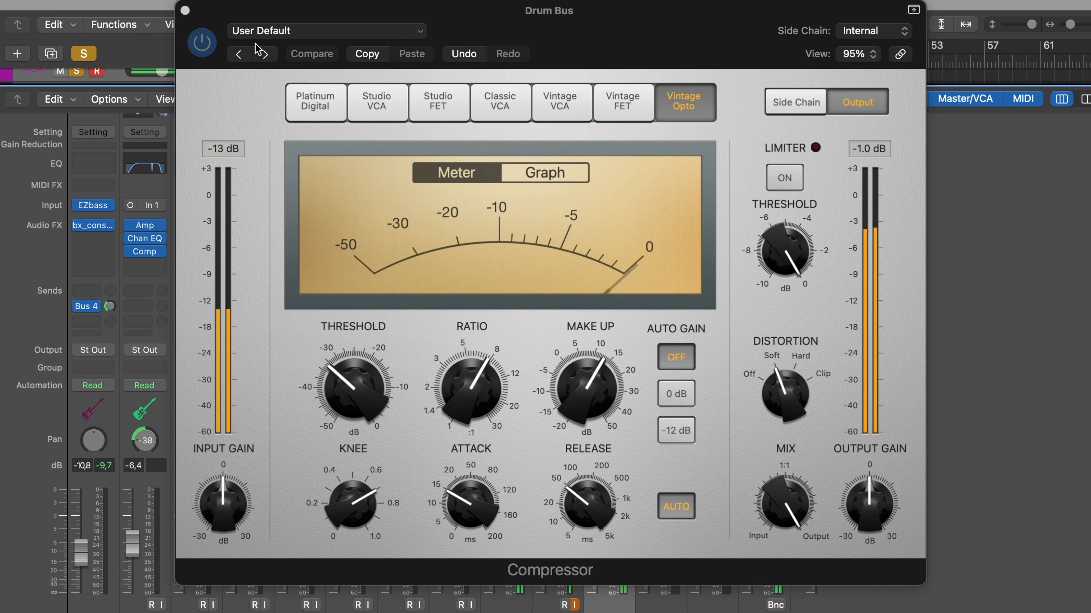
left_click(186, 12)
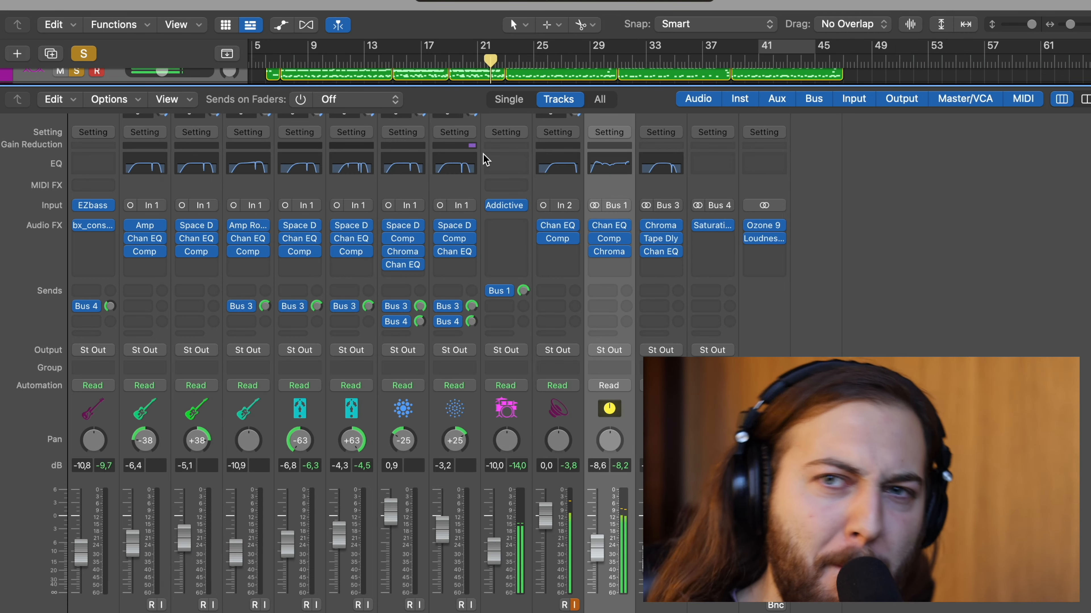
left_click(611, 253)
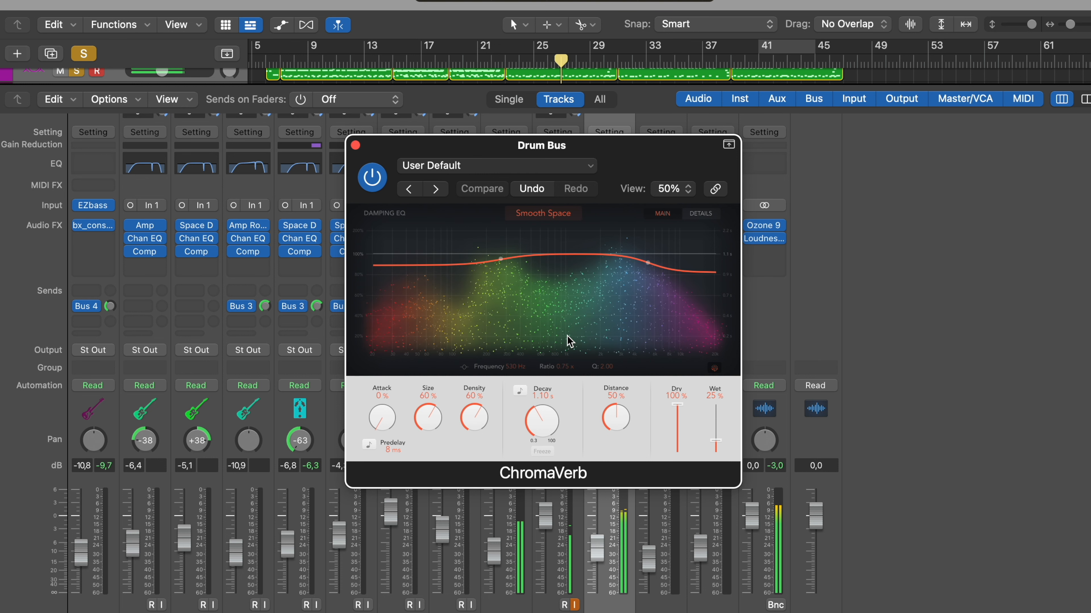
left_click(356, 146)
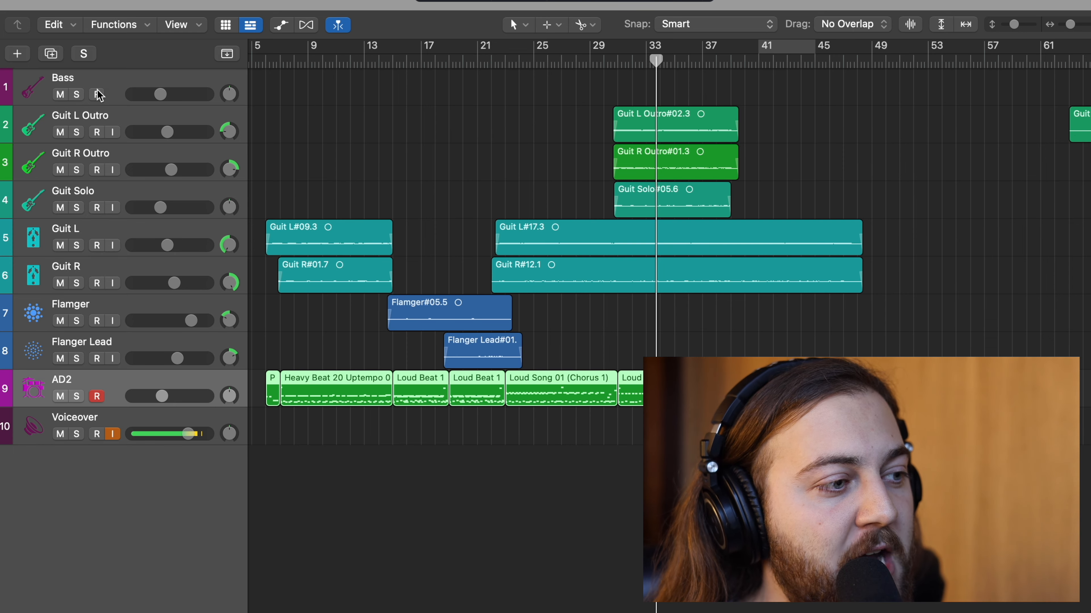
Select the Bass track, move the playhead to the song's start near bar 6, and open the EZbass instrument.
left_click(104, 84)
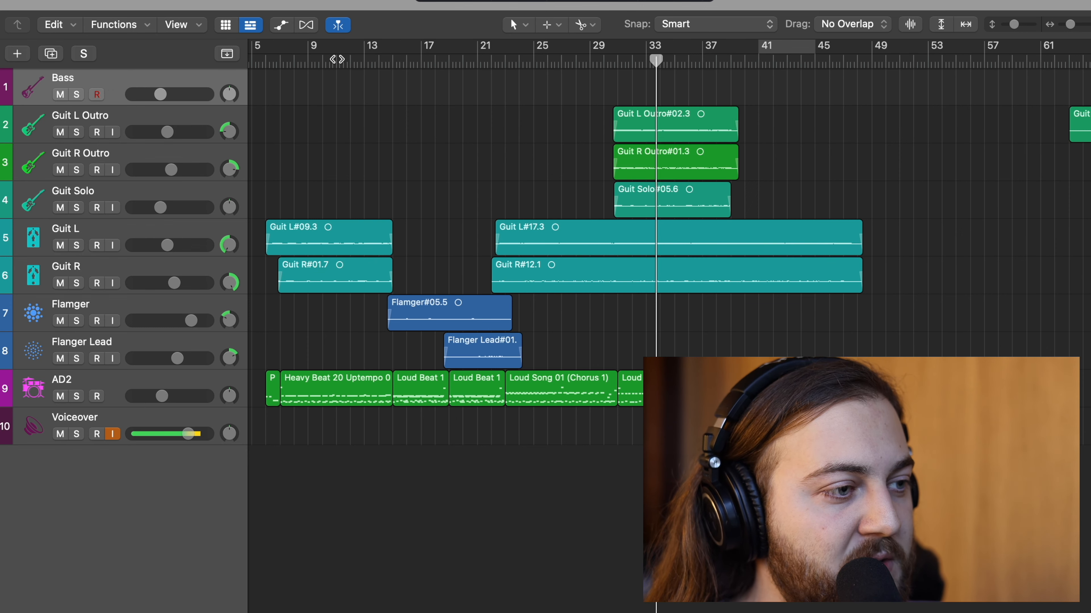
left_click_drag(286, 59, 275, 49)
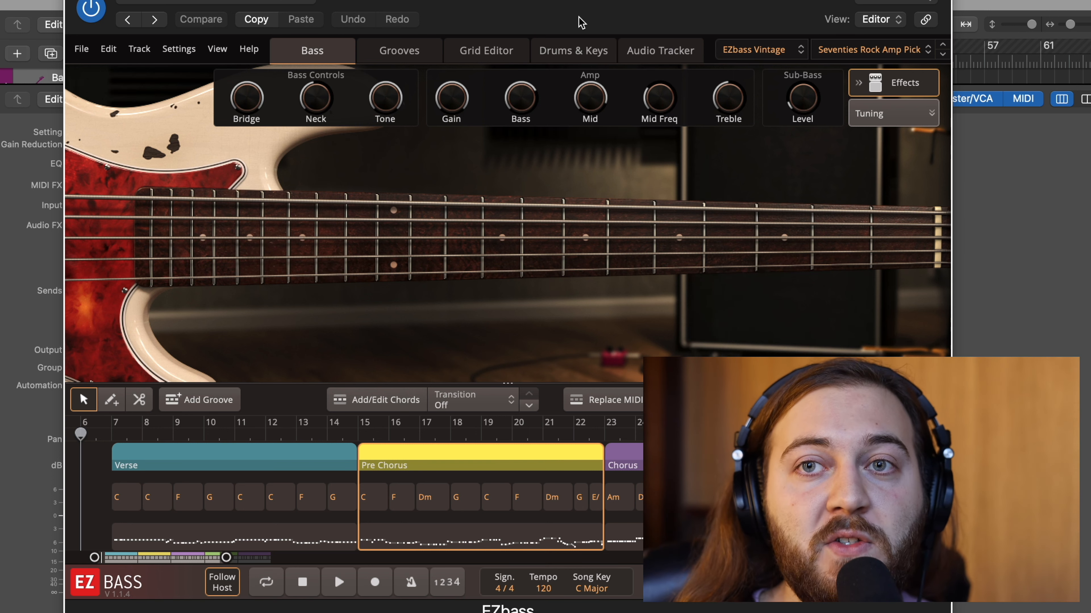
left_click_drag(581, 23, 576, 23)
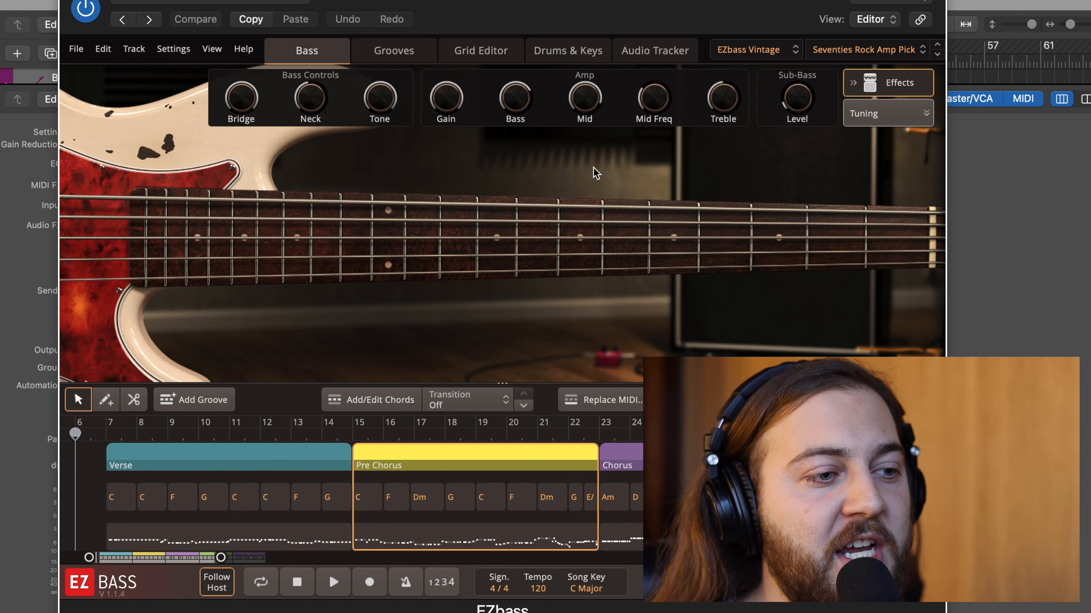
Look through the Audio Tracker, Bass and Grooves views of EZbass.
left_click(632, 45)
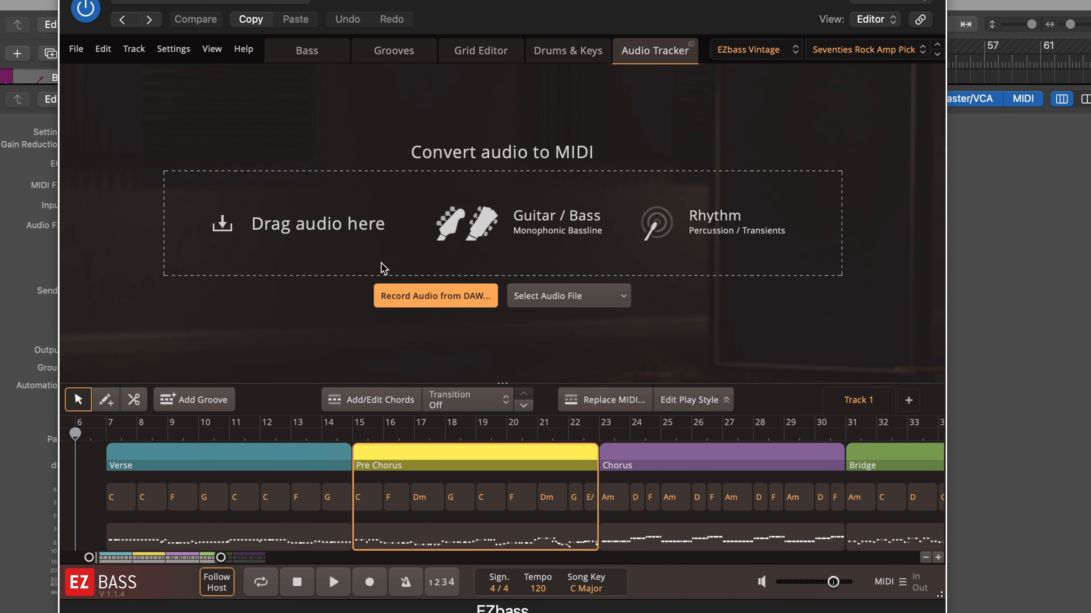
left_click(310, 59)
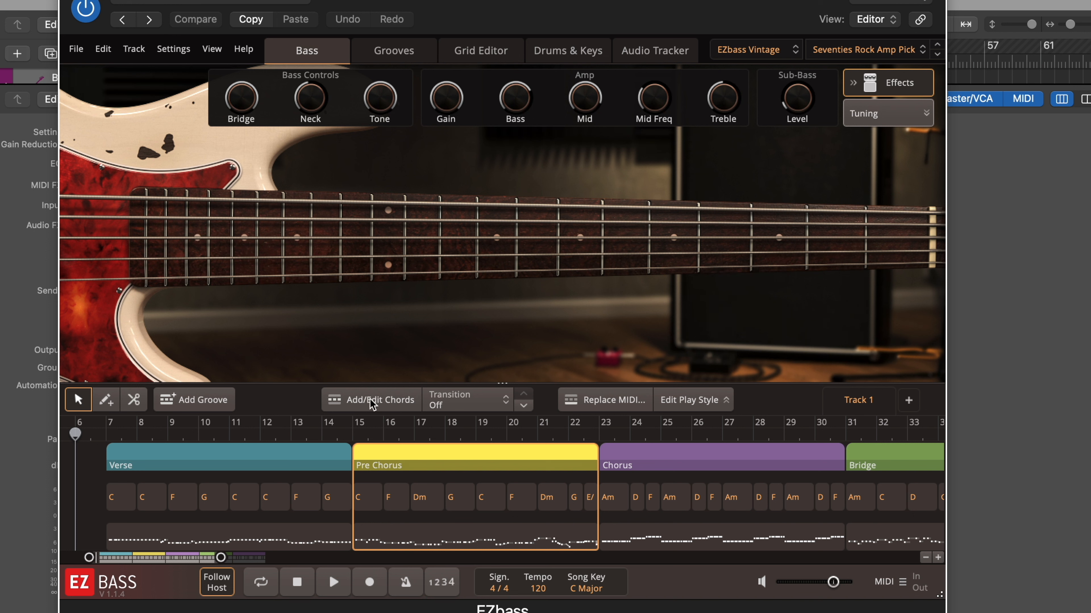
left_click(404, 49)
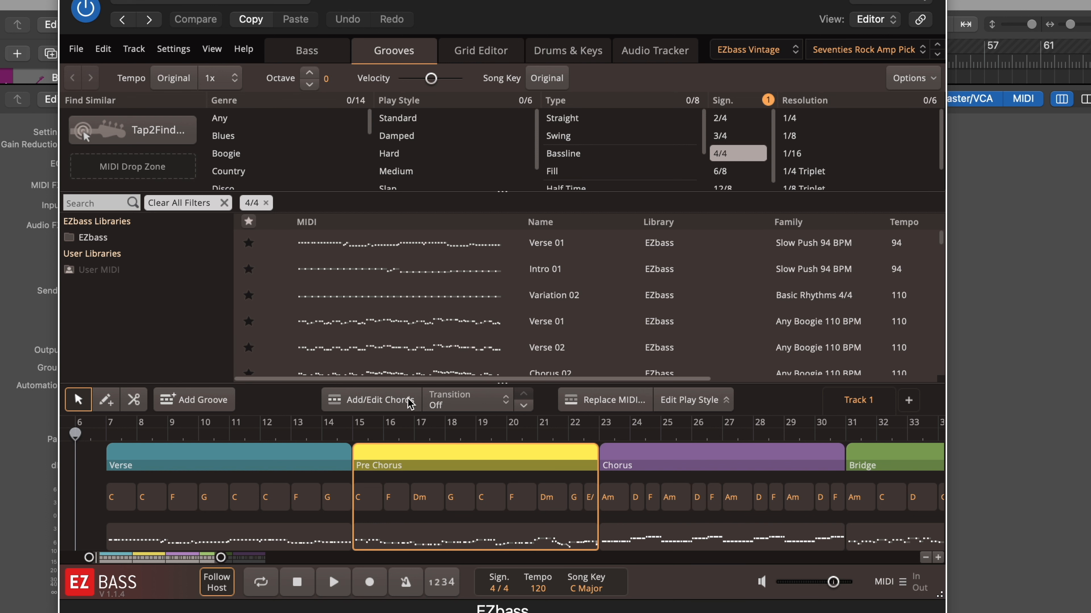
left_click(222, 585)
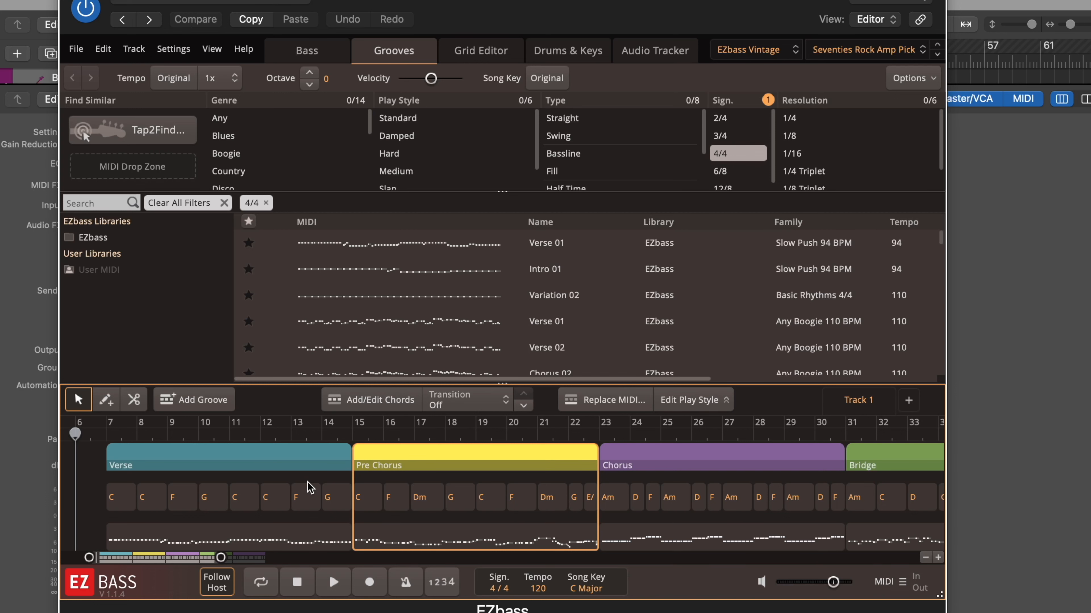
Select the Verse block and look through the Finger and Pick presets for the bass, keeping Seventies Rock Amp Pick.
left_click(304, 450)
left_click(331, 54)
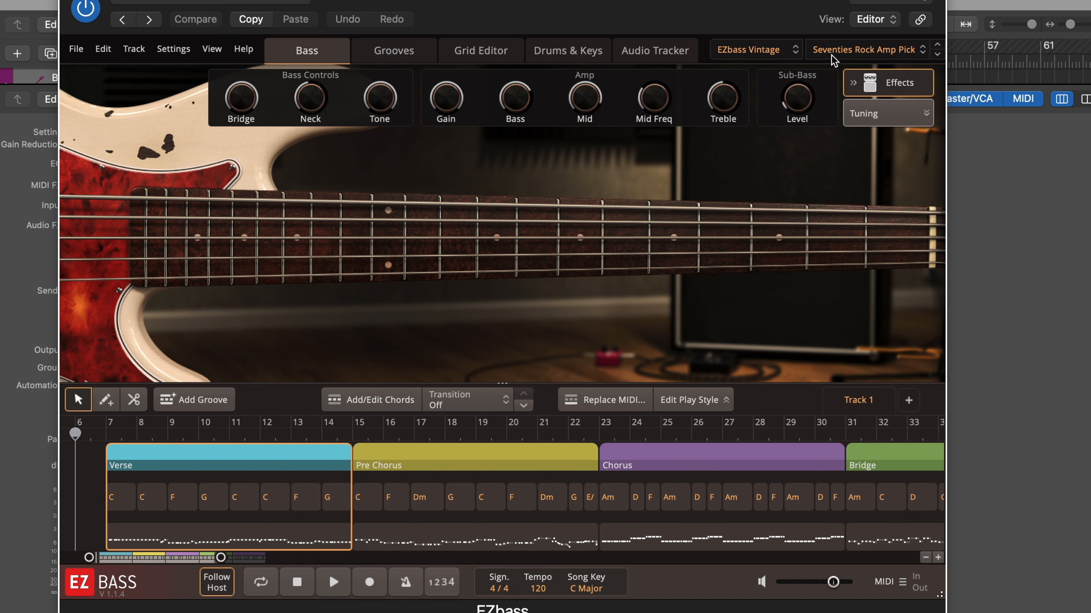
left_click(846, 51)
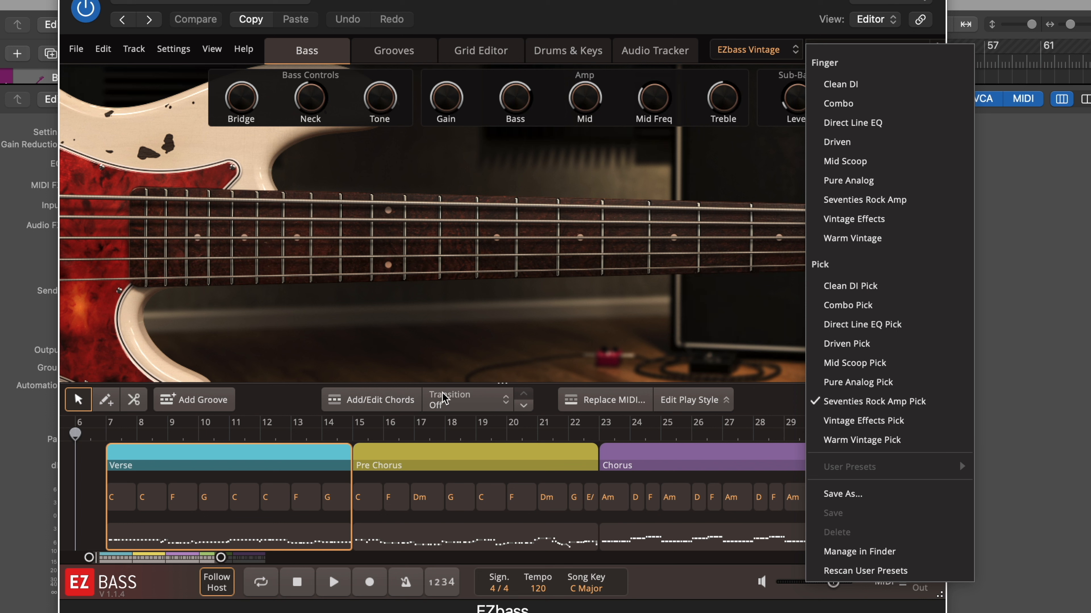
left_click(320, 427)
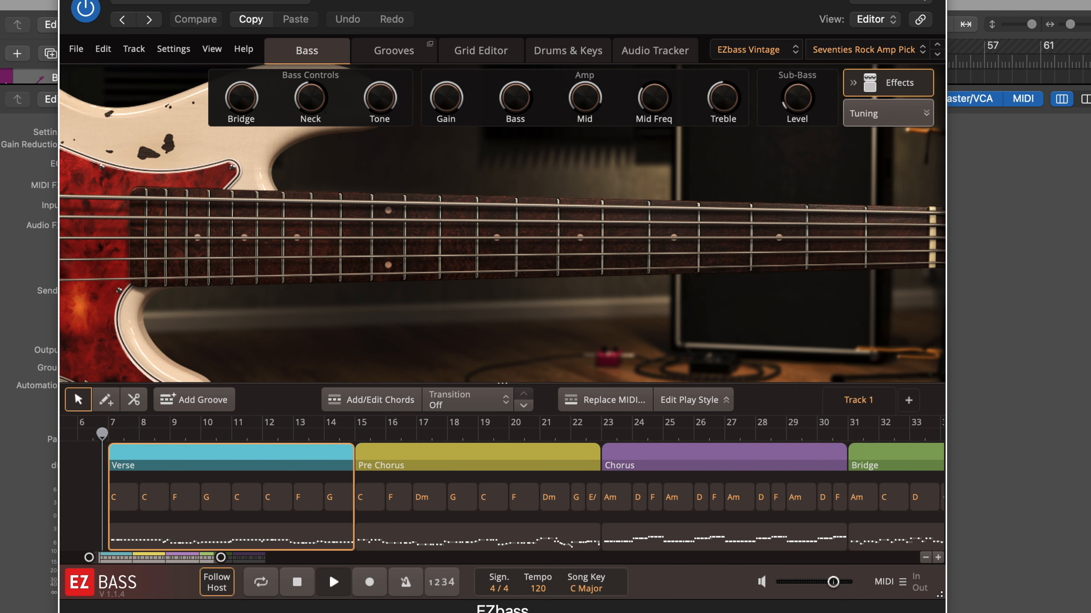
Listen to the soloed Bass track from the Verse, repositioning the EZbass window to keep its timeline in view.
left_click_drag(503, 1, 628, 8)
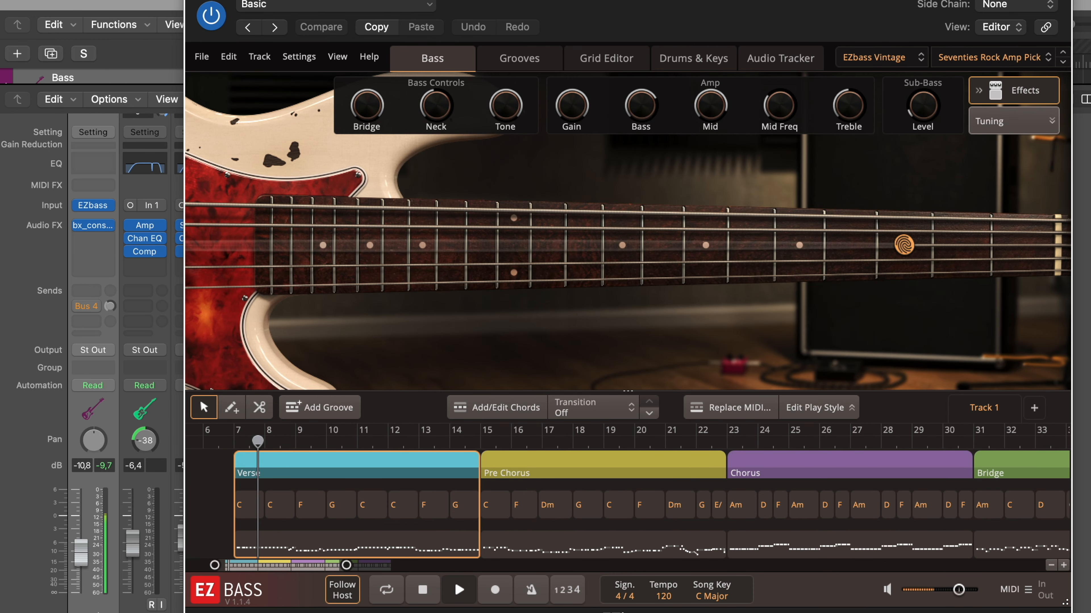
mouse_move(635, 12)
left_mouse_down()
mouse_move(537, 13)
mouse_move(667, 0)
mouse_move(653, 0)
left_mouse_up()
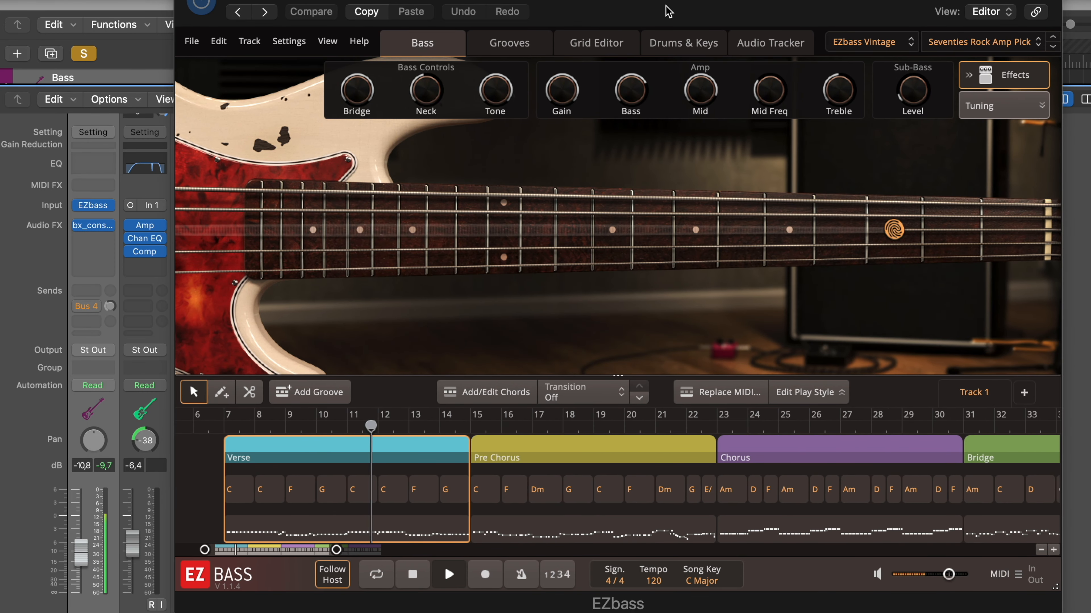
left_click_drag(667, 11, 615, 33)
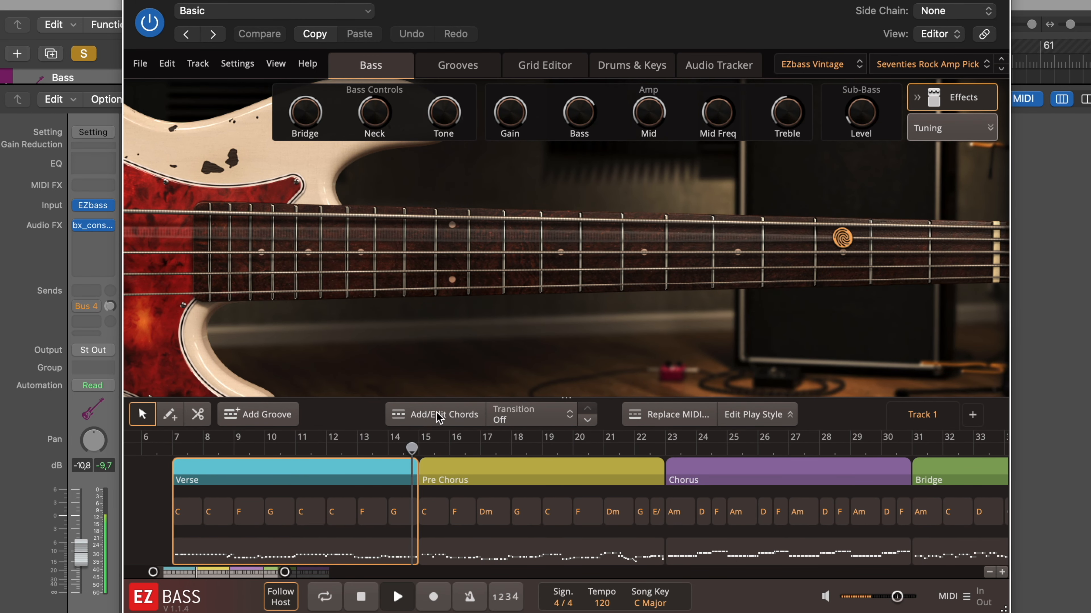
Show the play style settings and compare those of the Verse and Pre Chorus blocks.
left_click(435, 469)
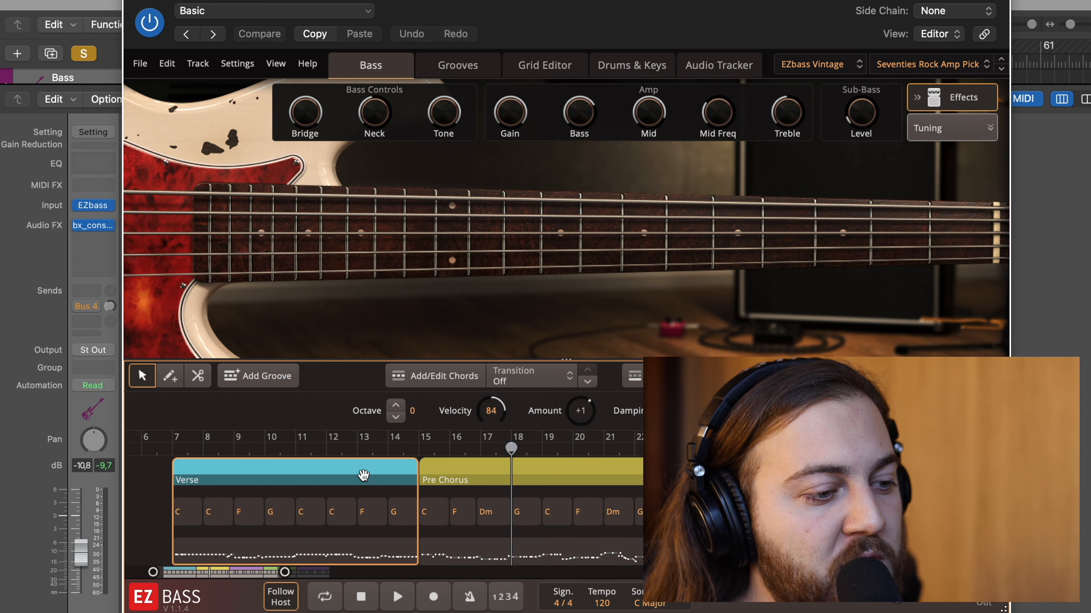
left_click(461, 469)
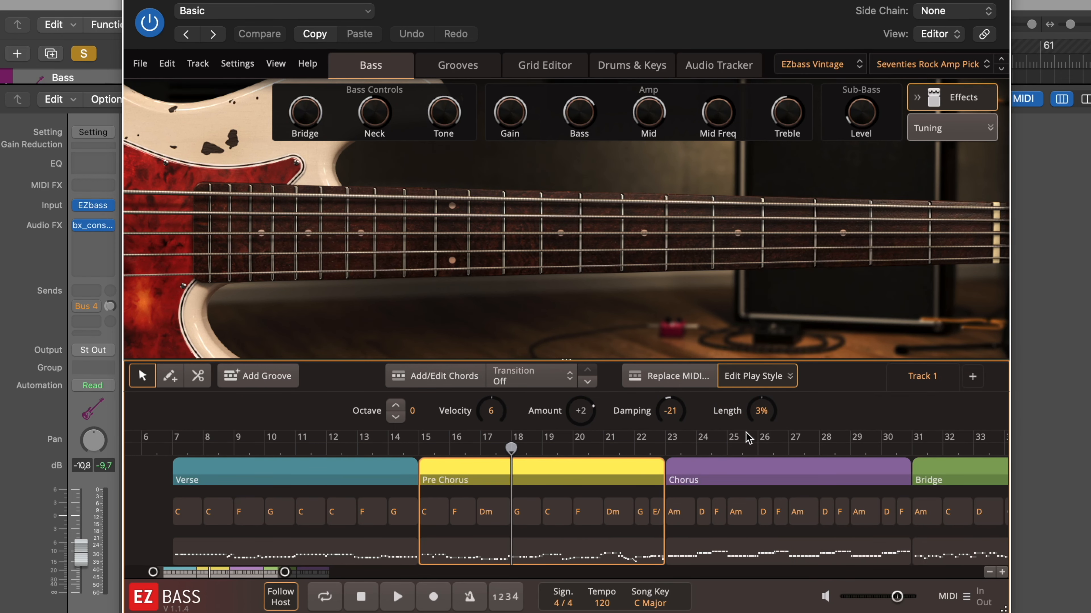
Compare the play style settings of the Chorus and Pre Chorus blocks and look at the Grid Editor in EZbass.
left_click(822, 466)
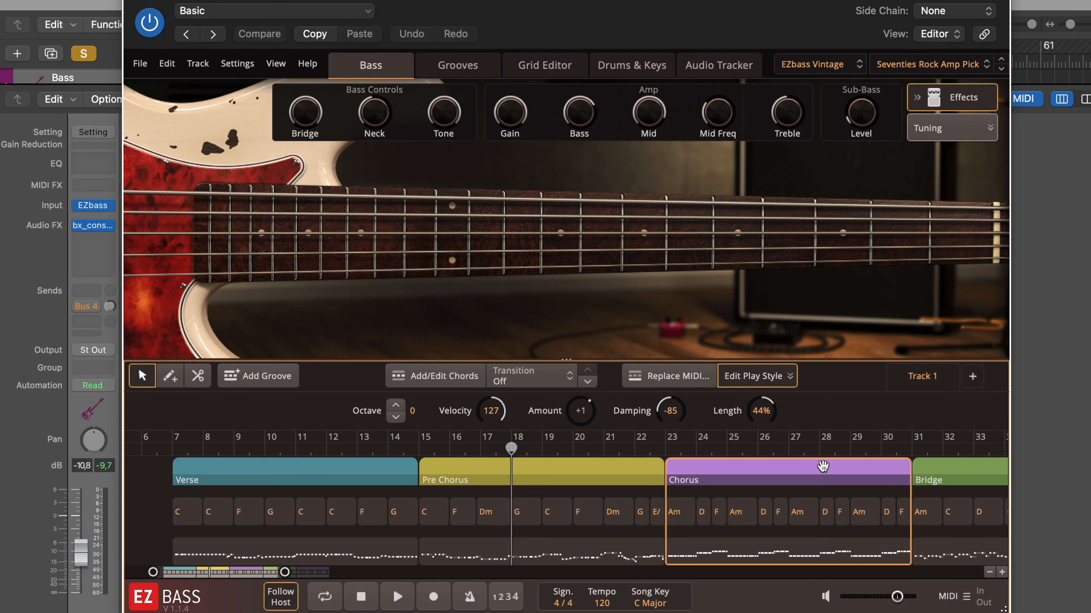
left_click(619, 468)
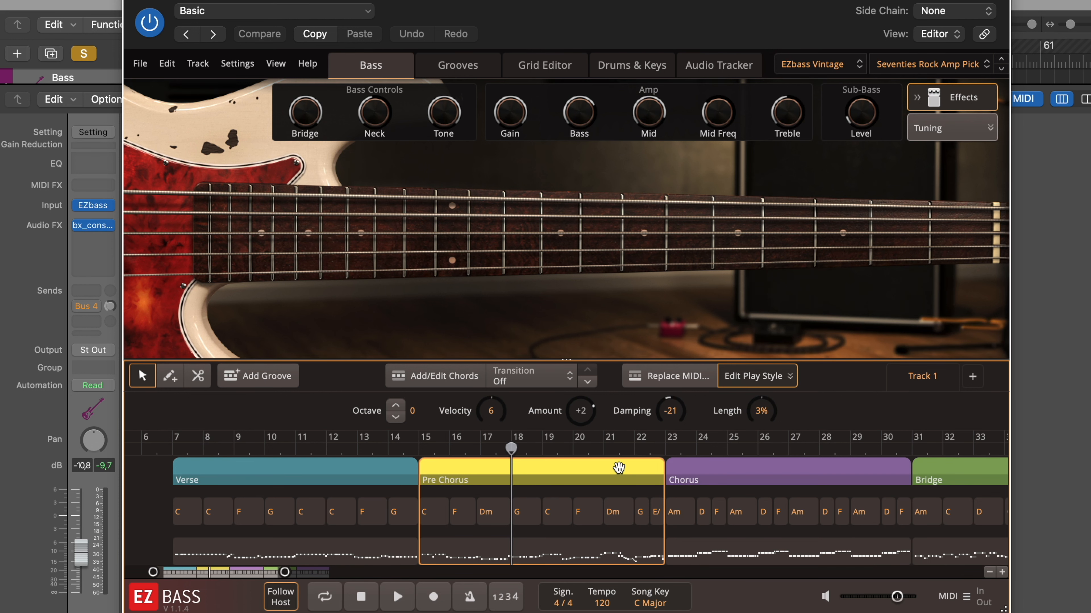
left_click(568, 69)
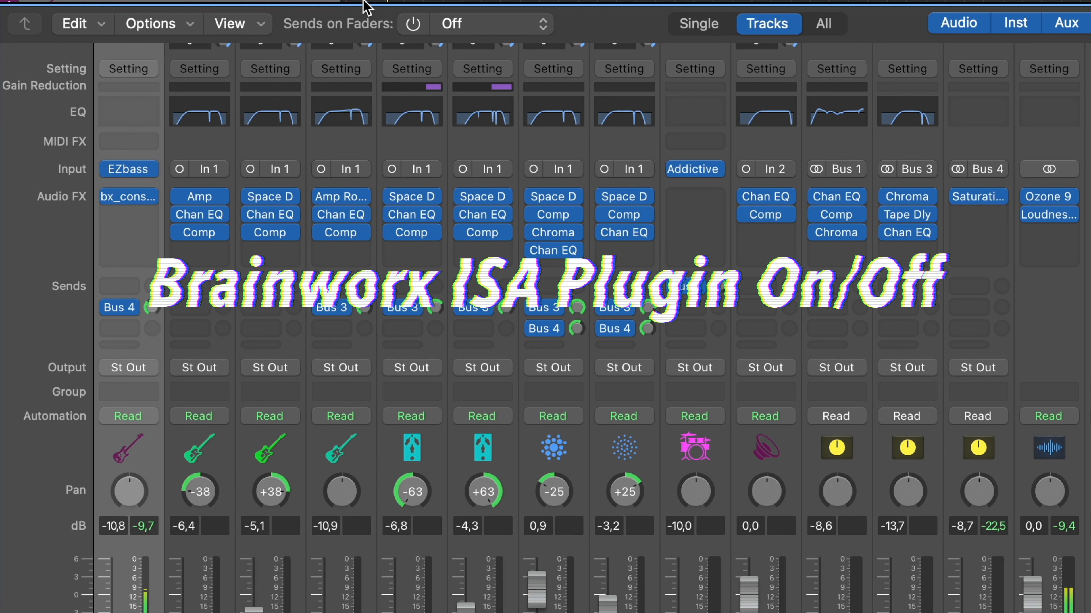
Review the bx_console Focusrite SC plug-in on the Bass track and return briefly to its EZbass instrument.
mouse_move(152, 198)
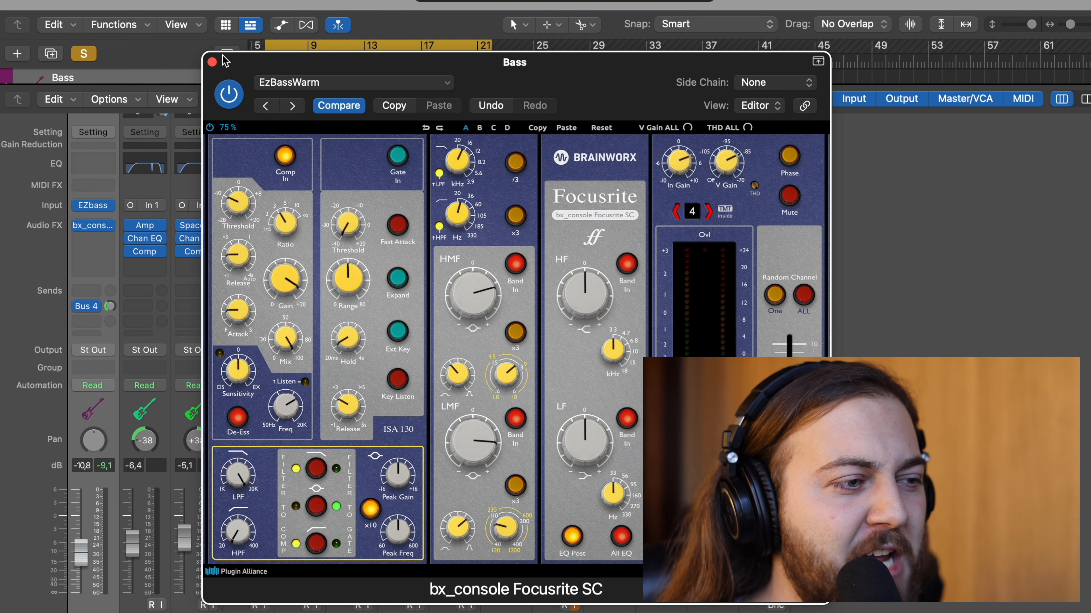
left_click(212, 62)
left_click(92, 204)
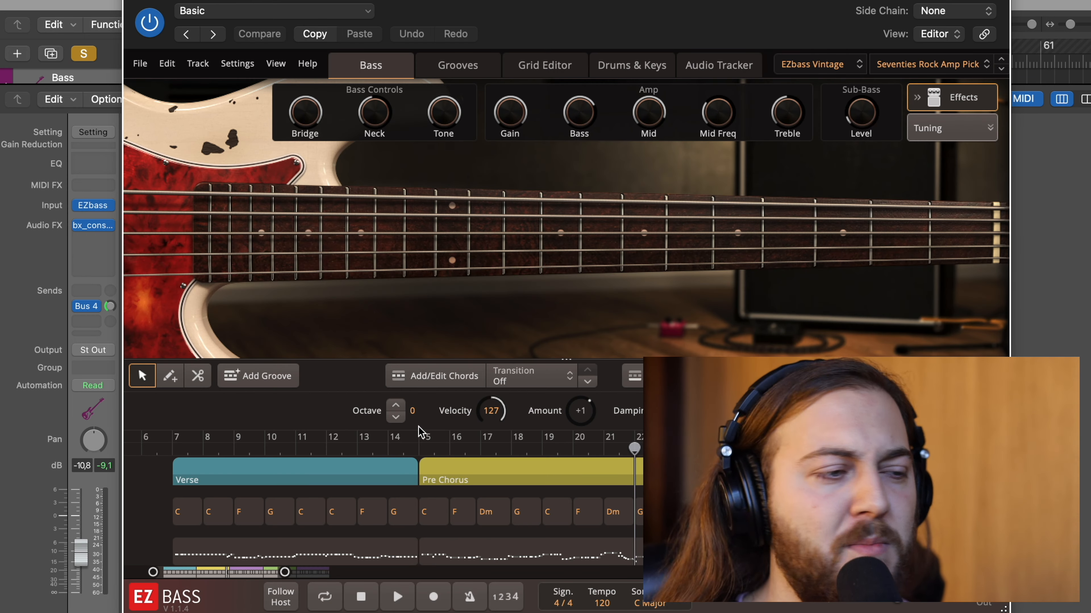
left_click(157, 3)
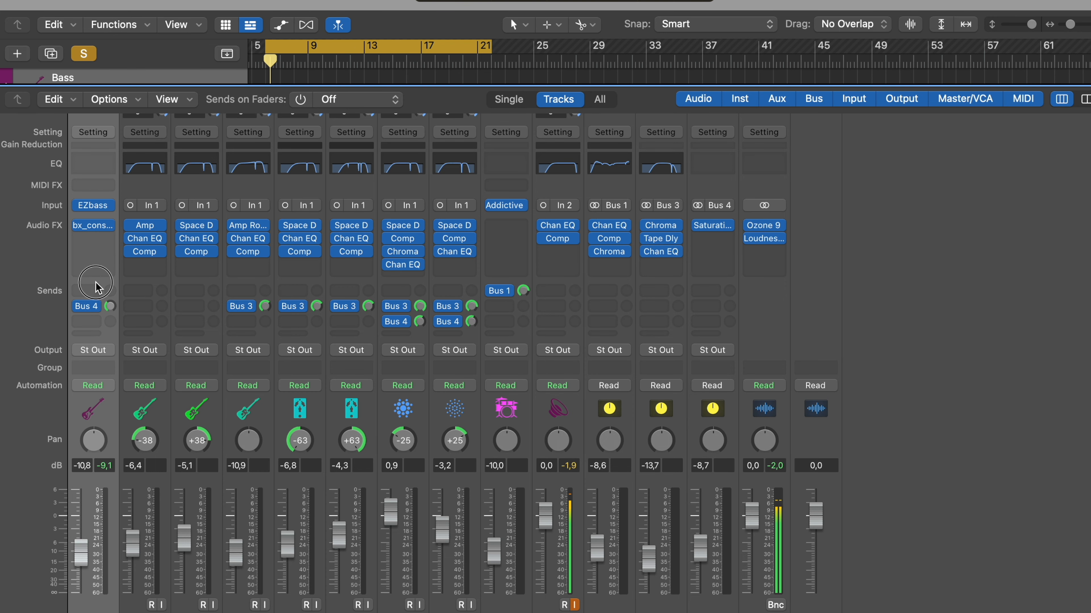
Check the Bass track's Bus 4 send options and examine the Saturation Knob plug-in on the ParlSat bus.
left_click(99, 309)
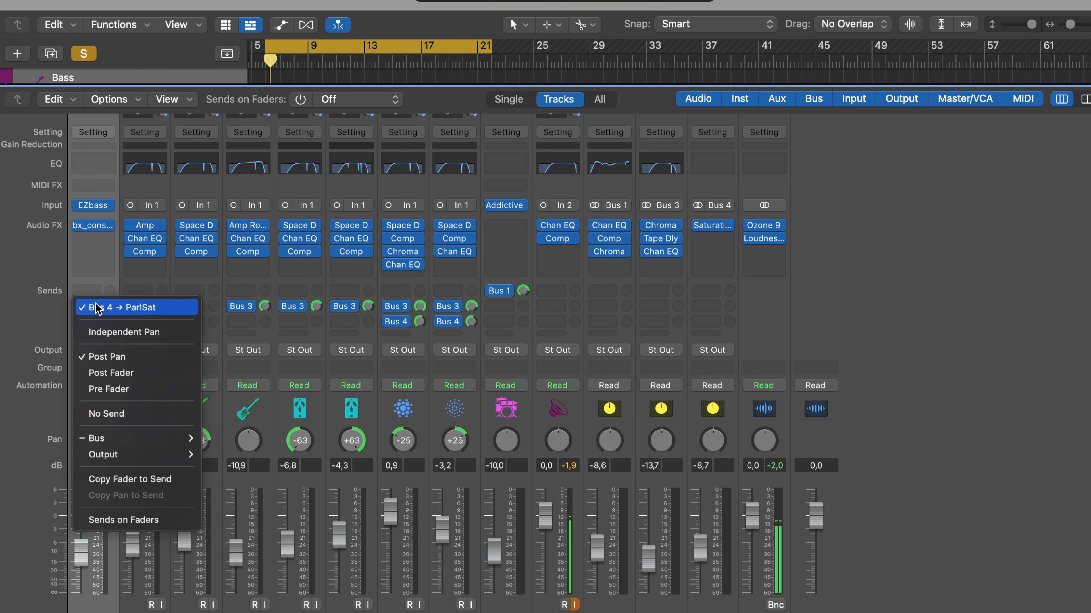
left_click(885, 227)
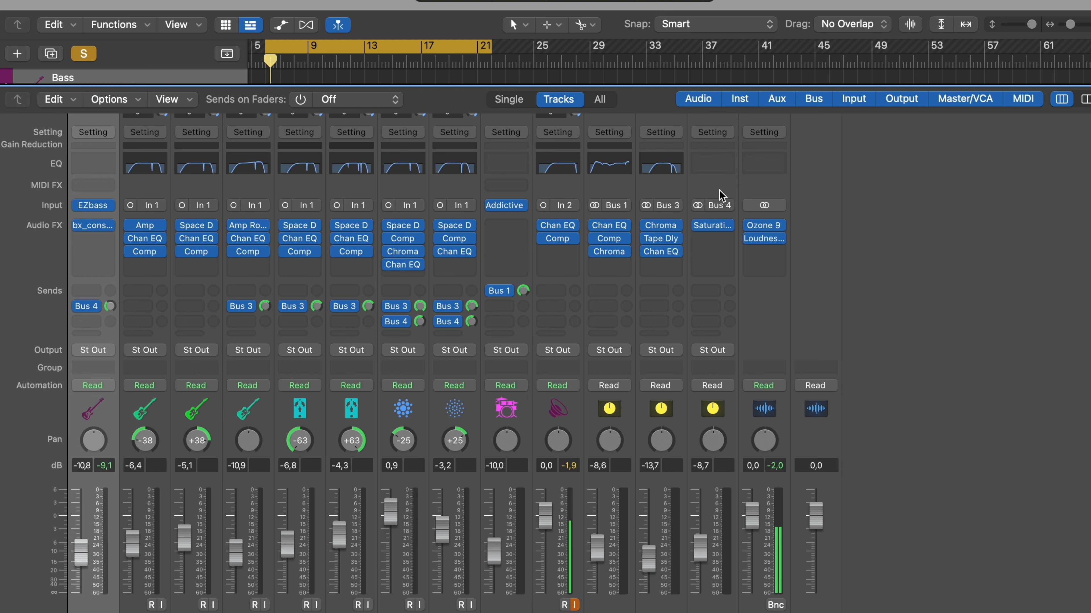
left_click(716, 240)
left_click(716, 228)
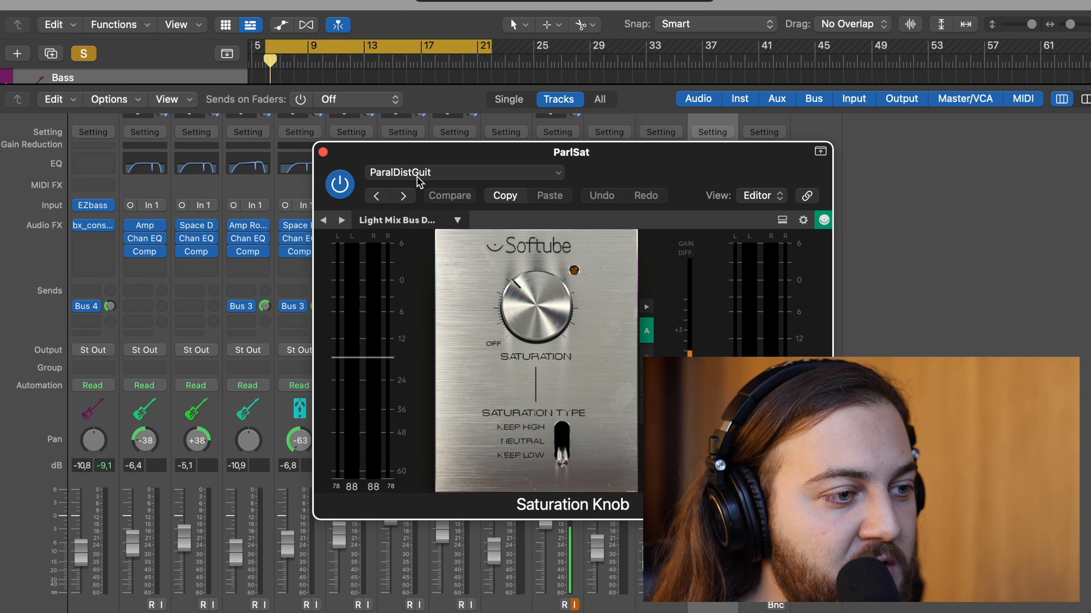
left_click(323, 152)
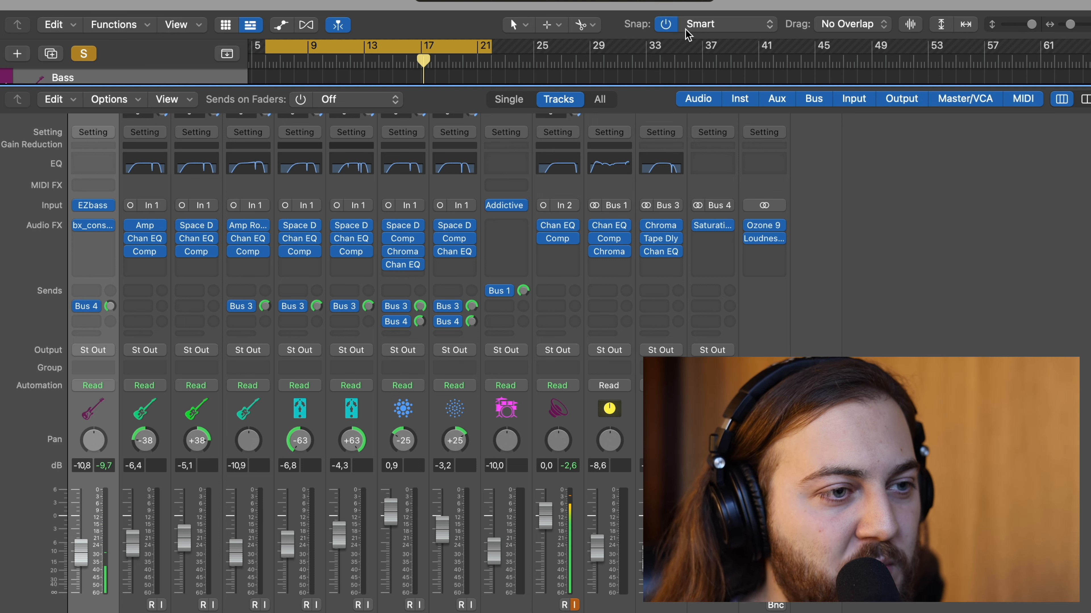
left_click(713, 228)
key("x")
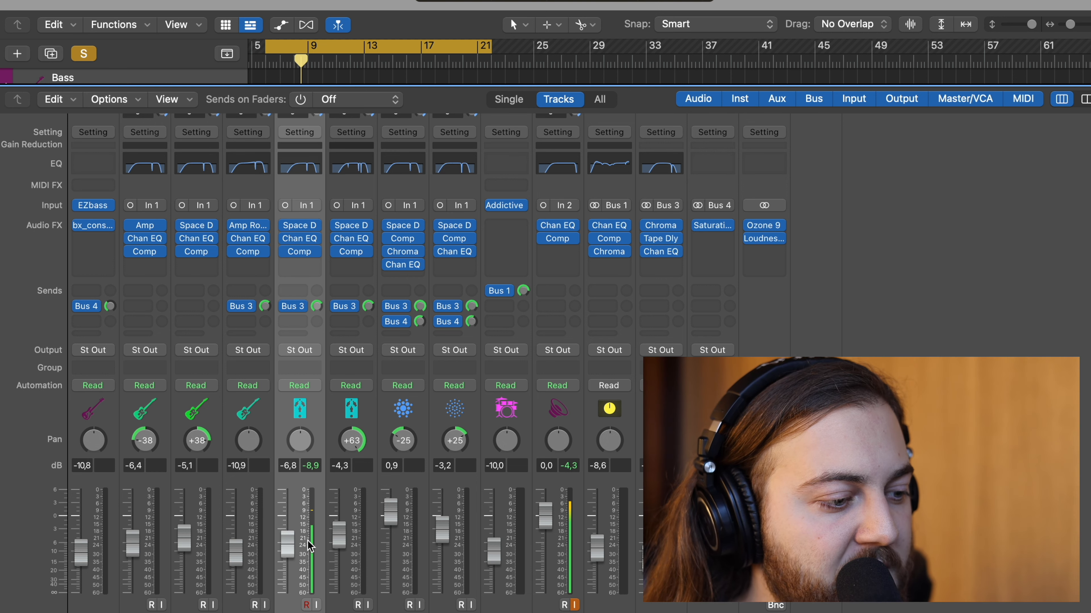
Examine the Space Designer settings on Guit L and the Compressor settings on the guitar tracks.
left_click(299, 225)
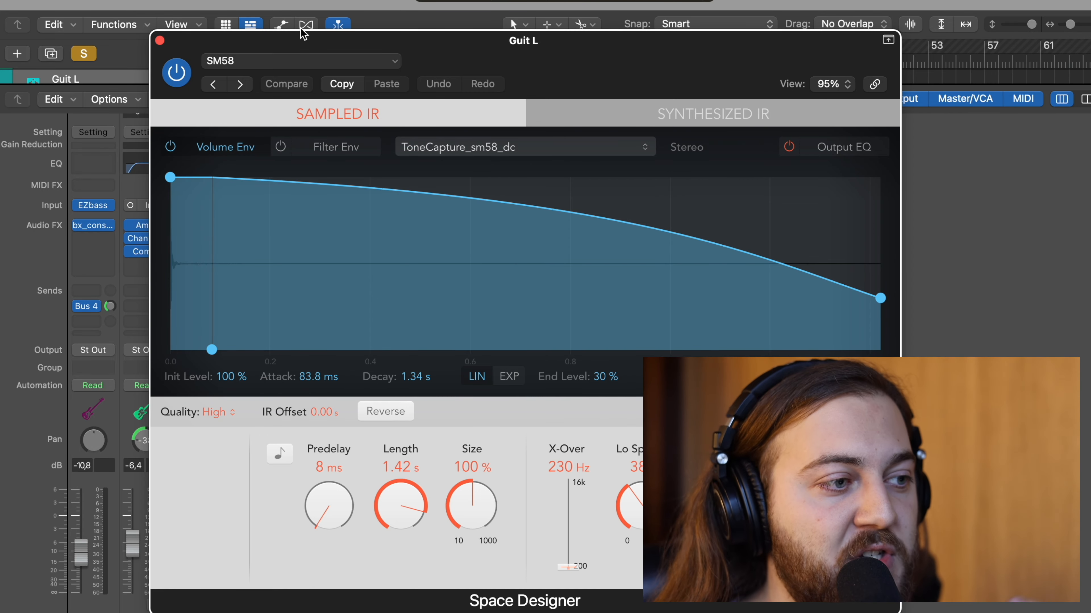
left_click_drag(305, 44, 305, 38)
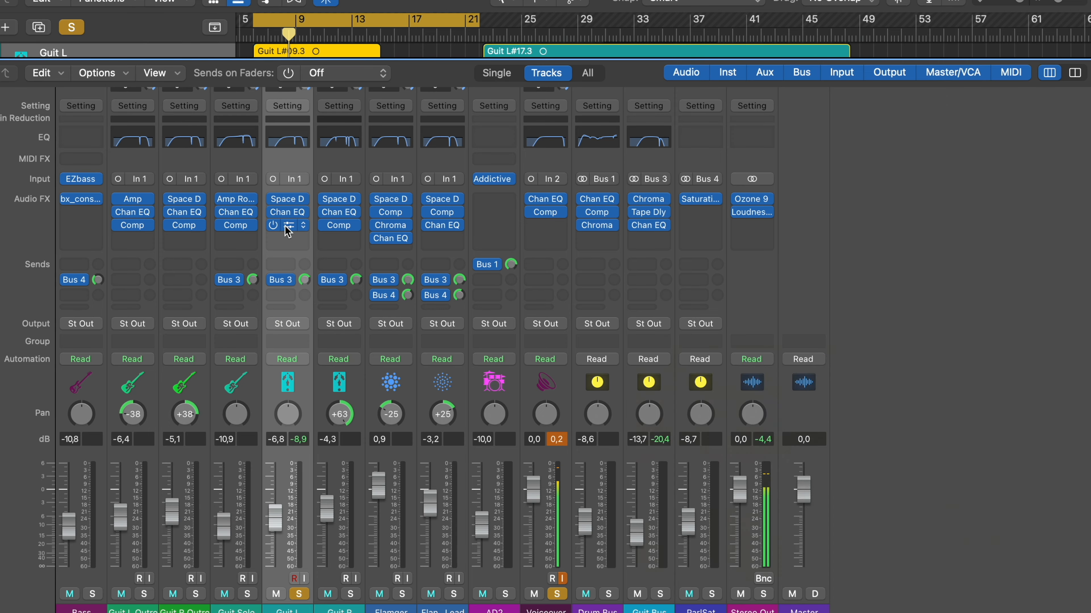
left_click(287, 225)
left_click_drag(794, 55, 742, 31)
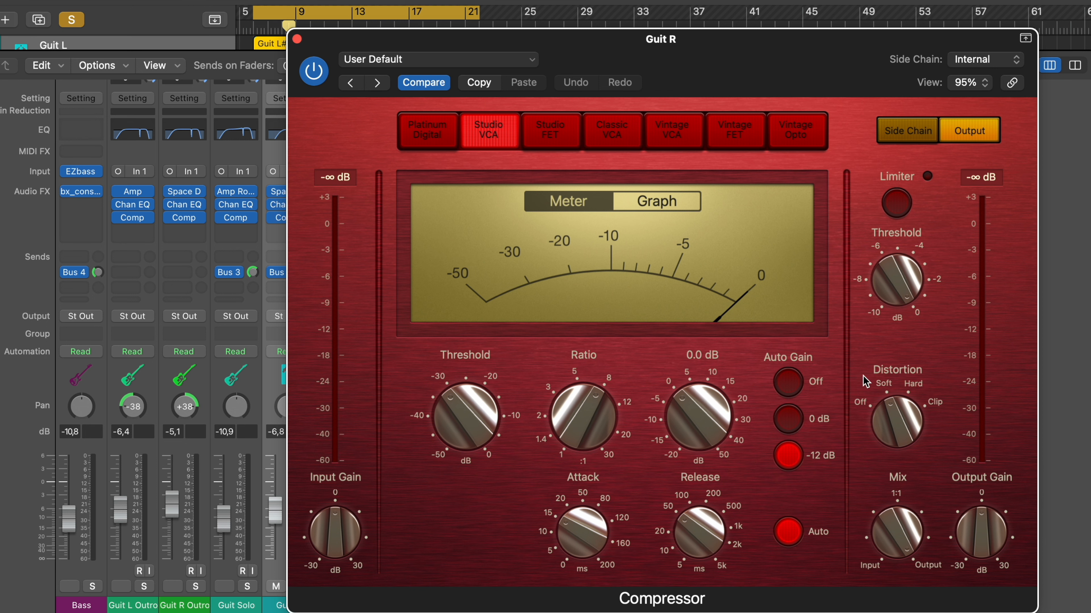
left_click(297, 39)
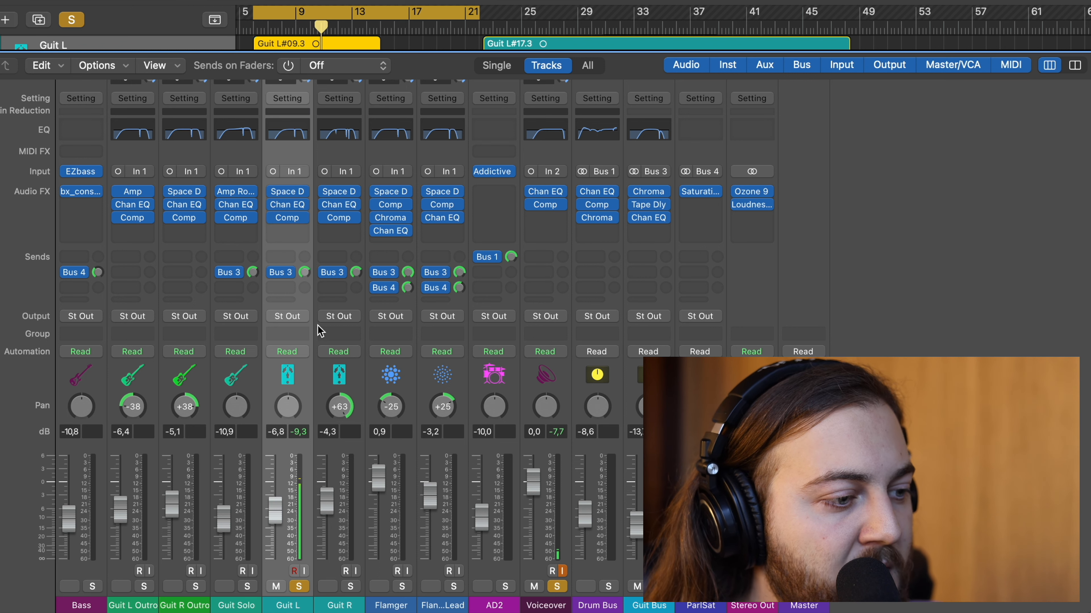
Pan the Guit L track to -64 and move the solo from Guit L to Guit R.
left_click_drag(288, 406, 271, 504)
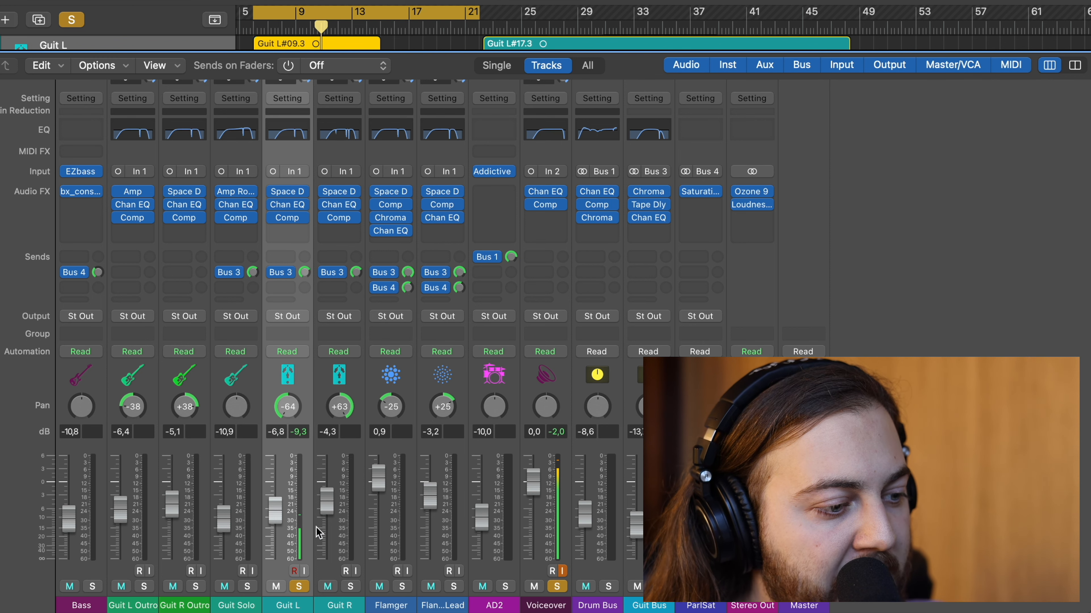
left_click(298, 587)
left_click(350, 586)
Center the pan of the Guit R track.
left_click(352, 490)
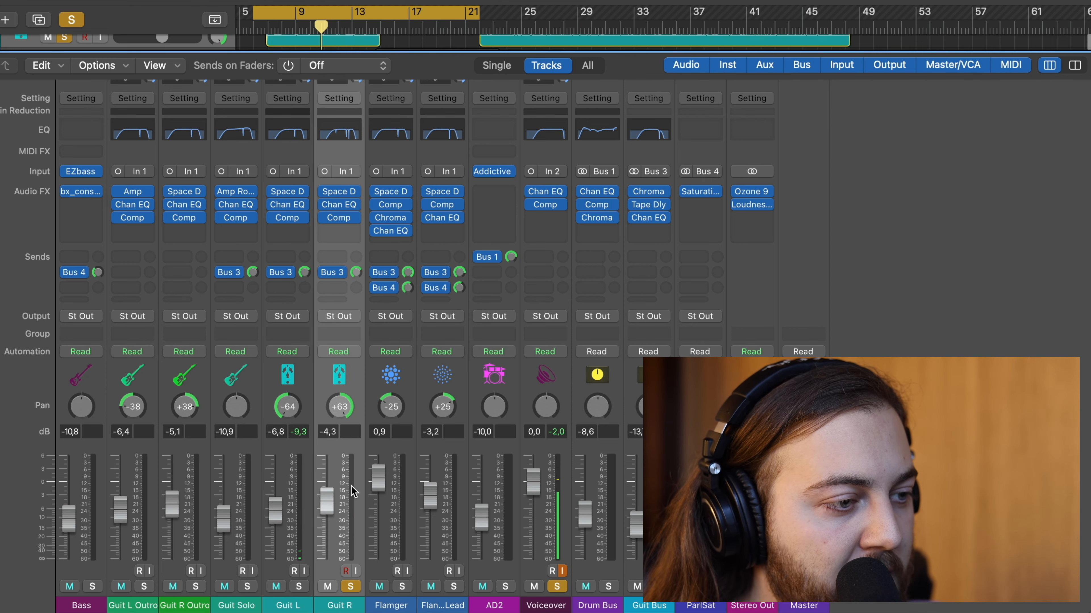
double_click(341, 406)
type("0")
key("Return")
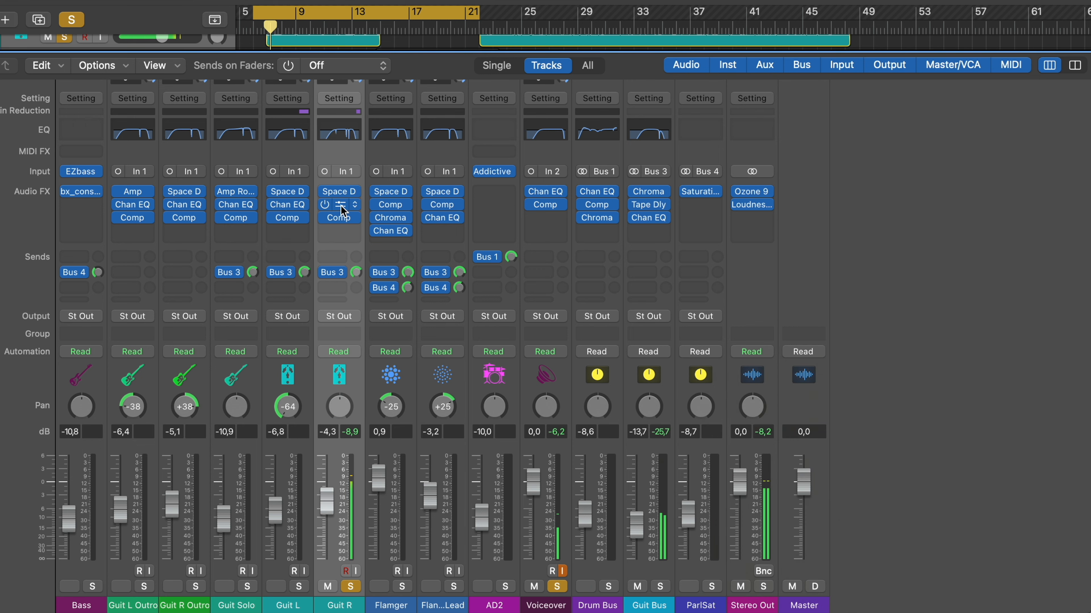
Examine the filters and narrow cuts in the Channel EQ of the Guit R track.
left_click(341, 207)
left_click_drag(726, 156, 640, 159)
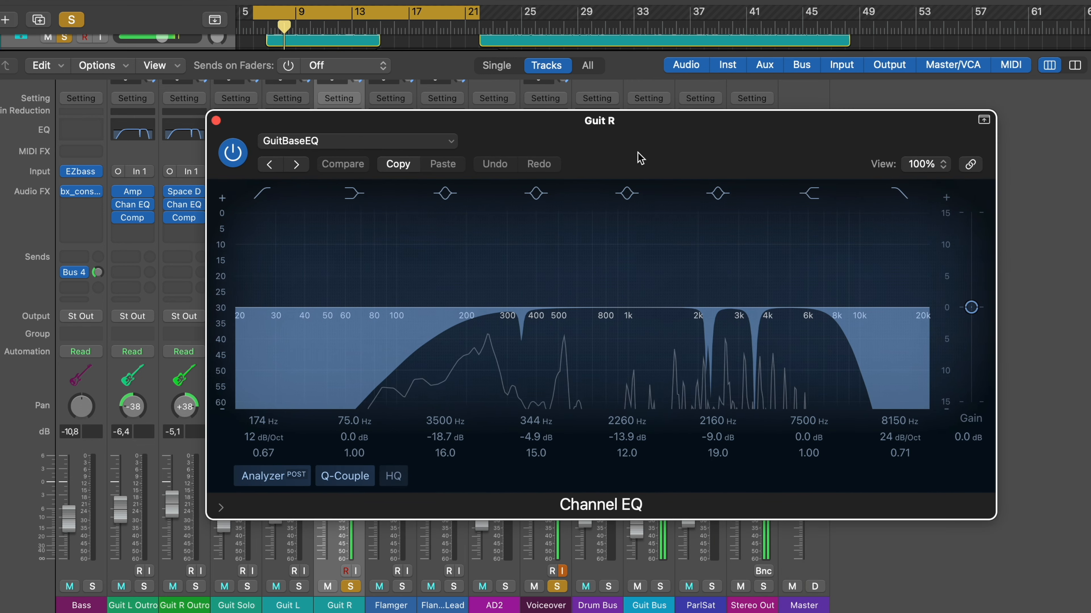
left_click(216, 121)
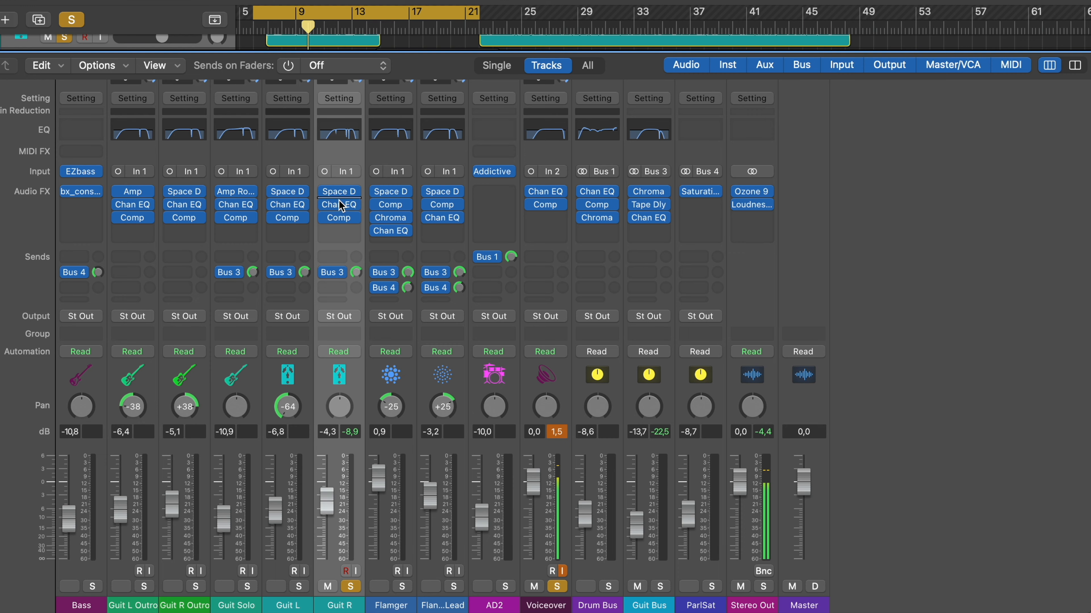
left_click(339, 204)
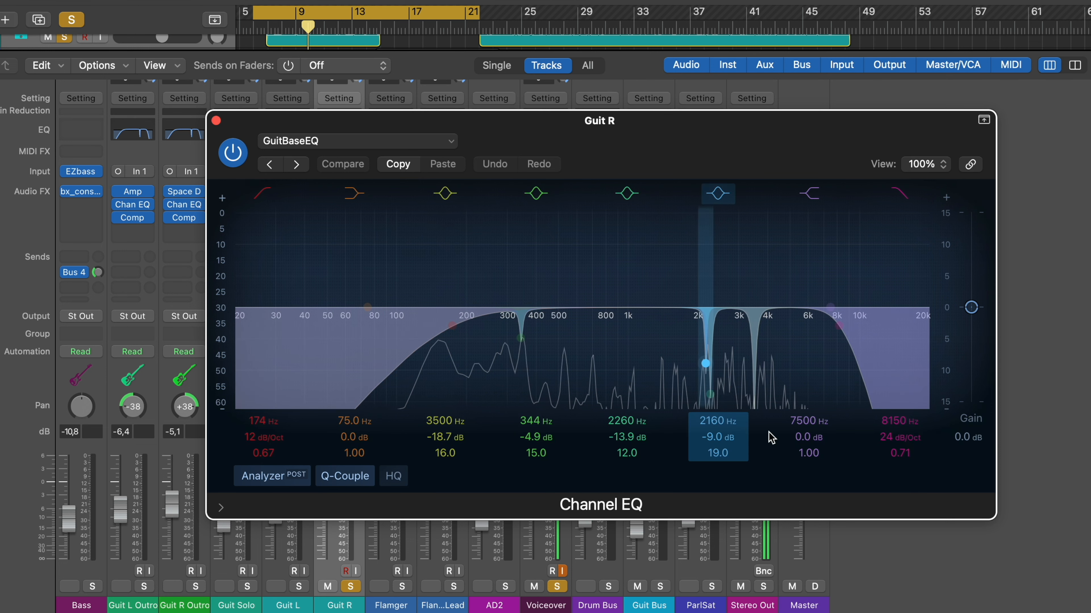
left_click(216, 121)
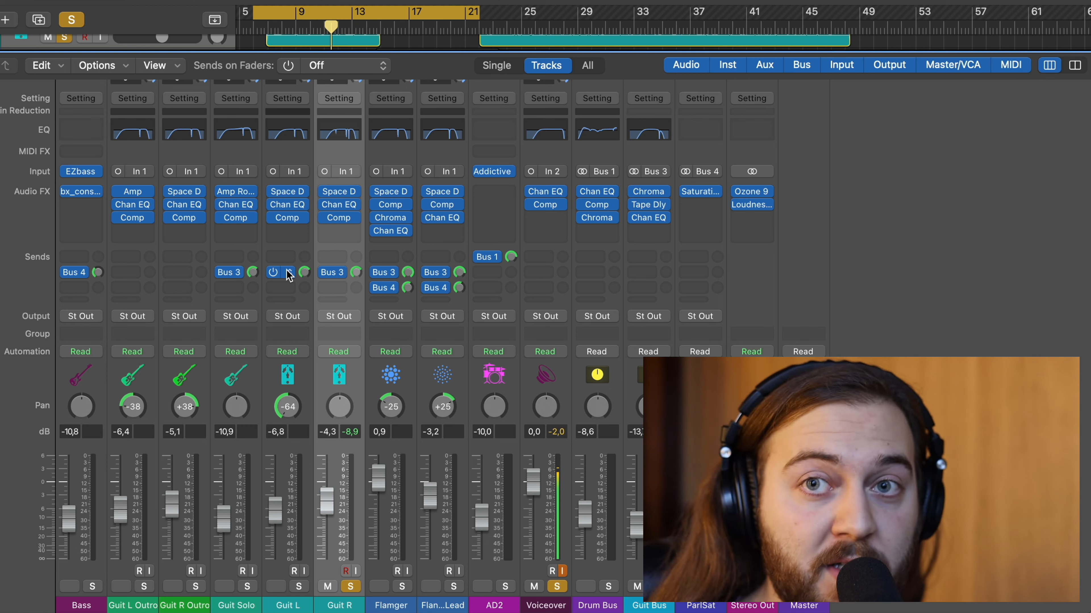
Examine the ChromaVerb settings on the Guit Bus and look through its room types, keeping Bloomy.
left_click(648, 191)
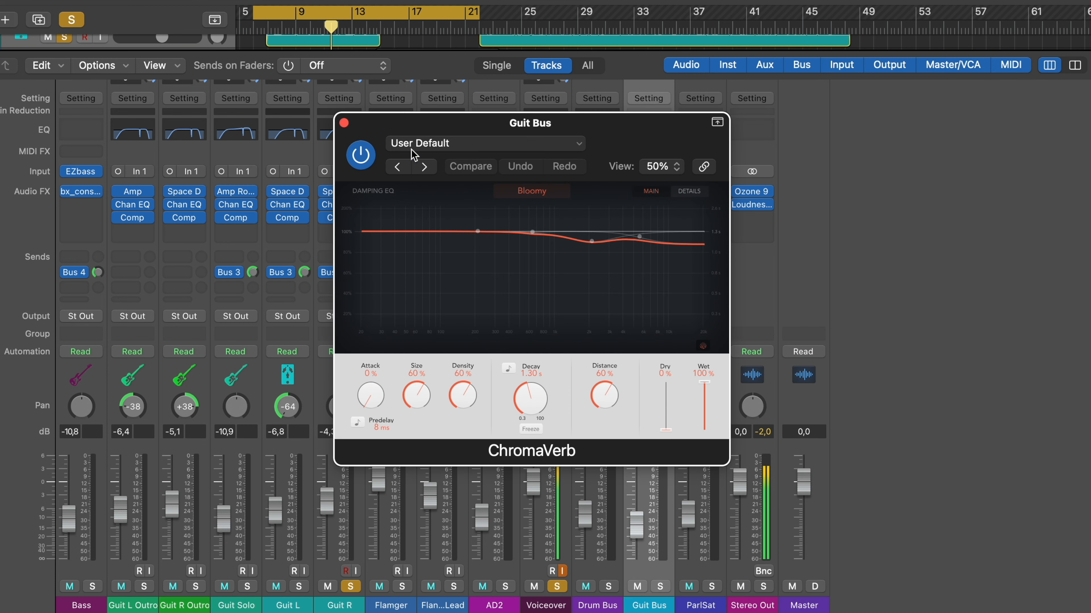
left_click(497, 193)
left_click(514, 192)
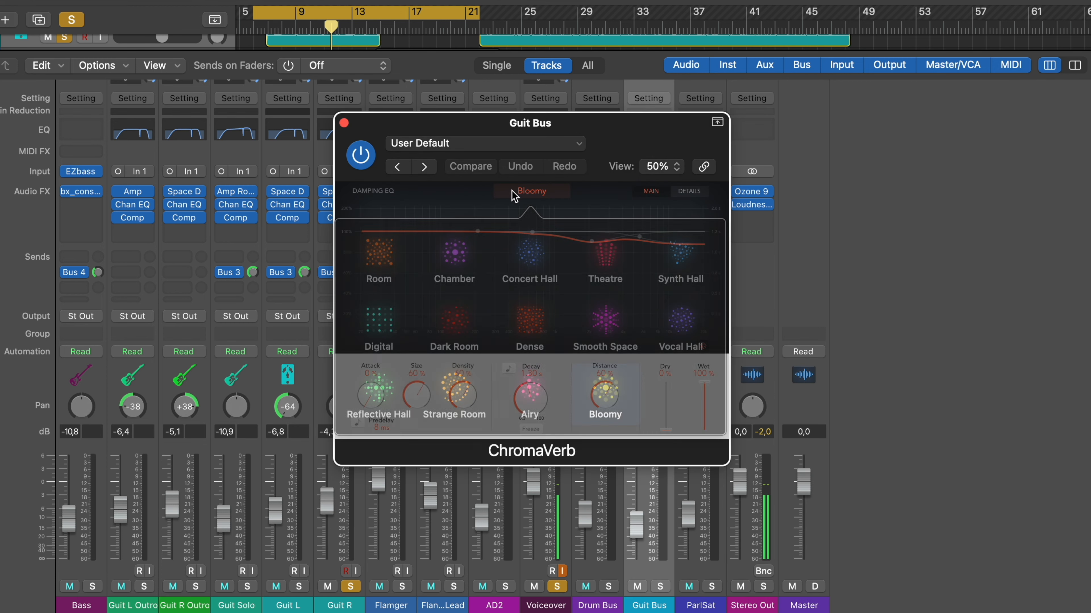
left_click_drag(451, 137, 453, 139)
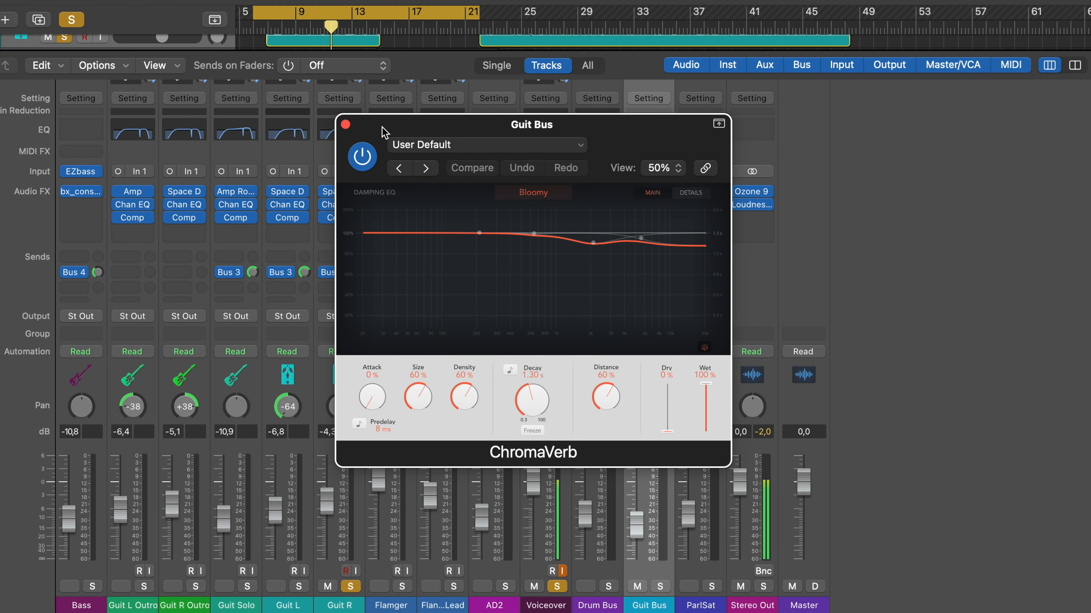
left_click(346, 125)
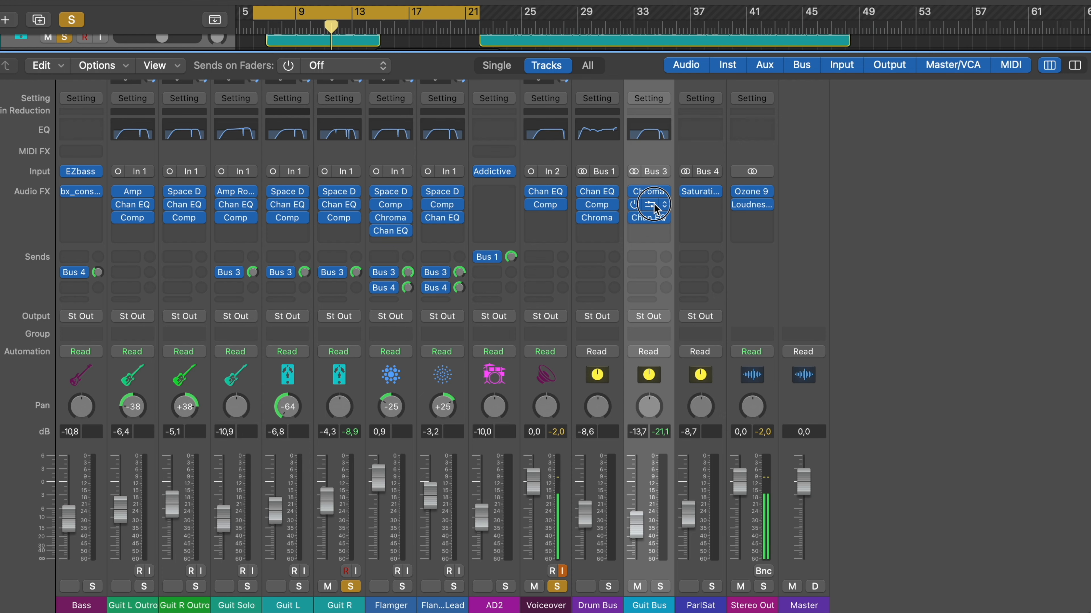
Examine the Tape Delay settings and presets on the Guit Bus, keeping SlapGaze, and look at its Channel EQ curve.
left_click(652, 205)
left_click_drag(672, 104, 674, 107)
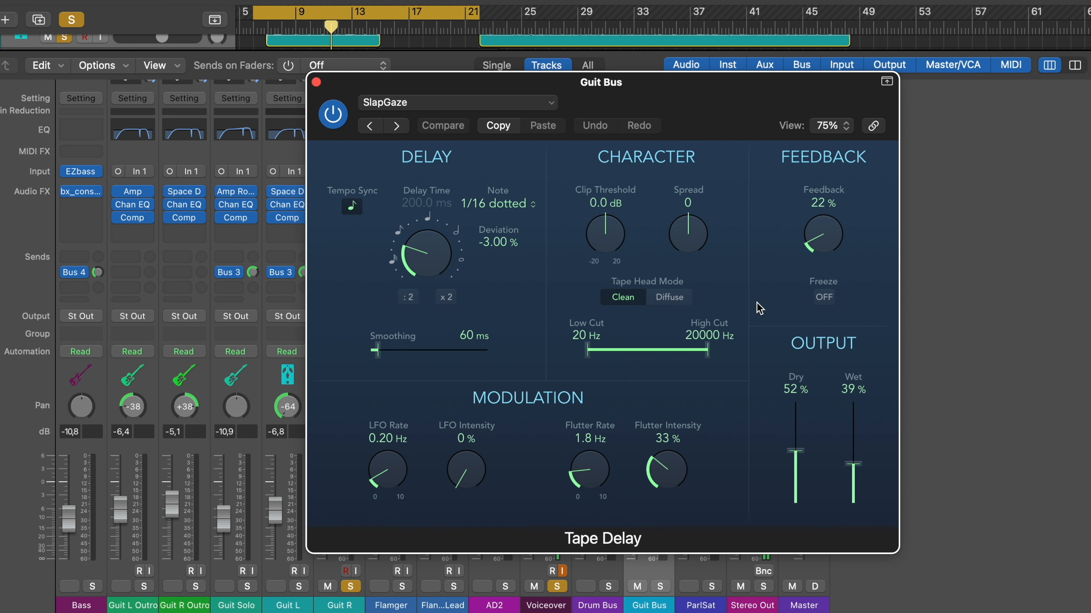
left_click(404, 102)
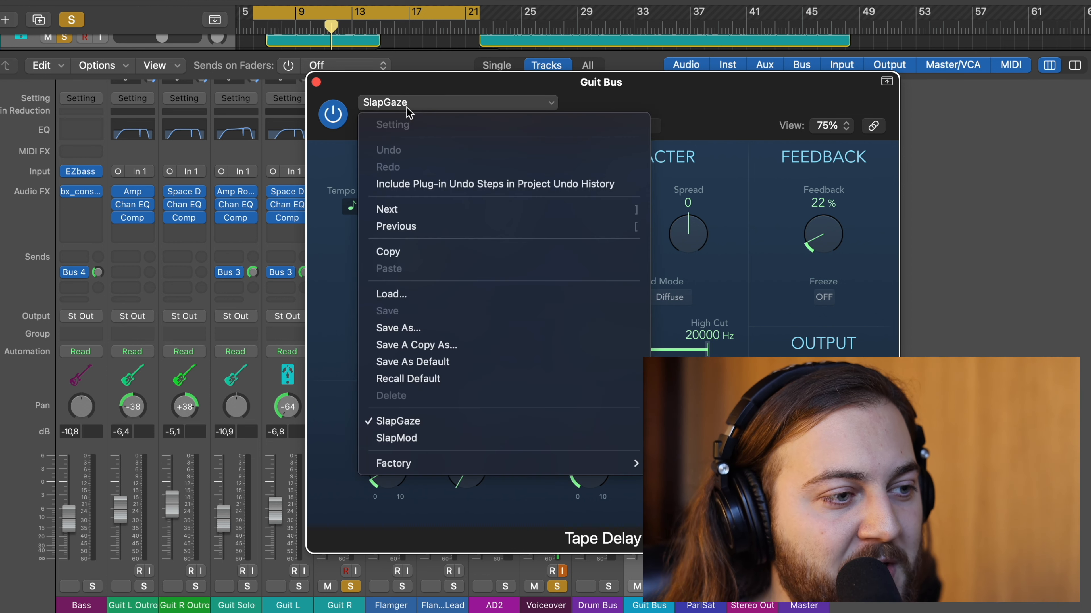
left_click(397, 104)
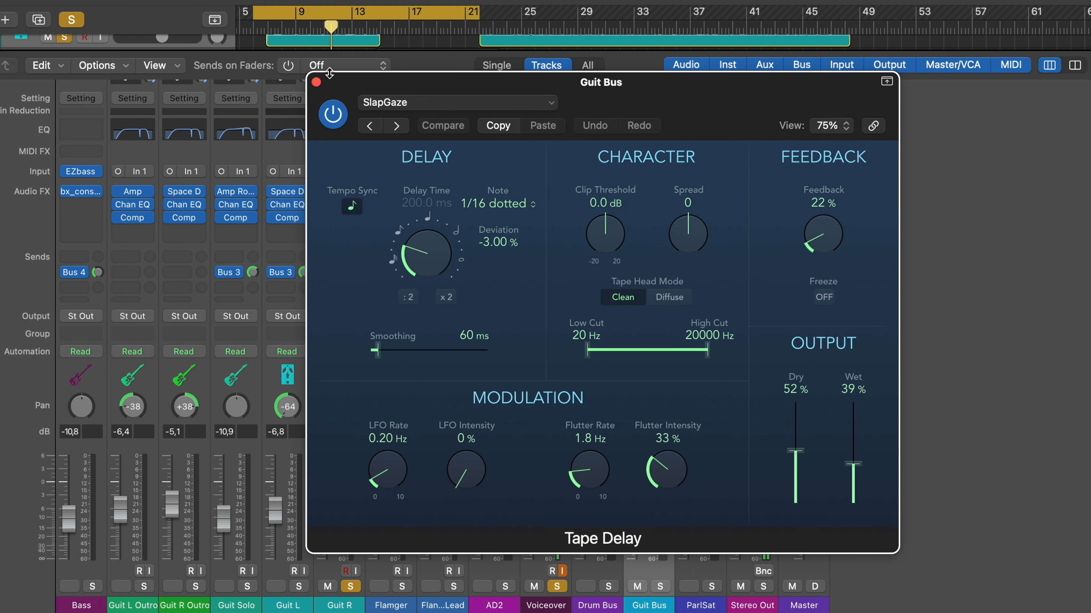
left_click(316, 82)
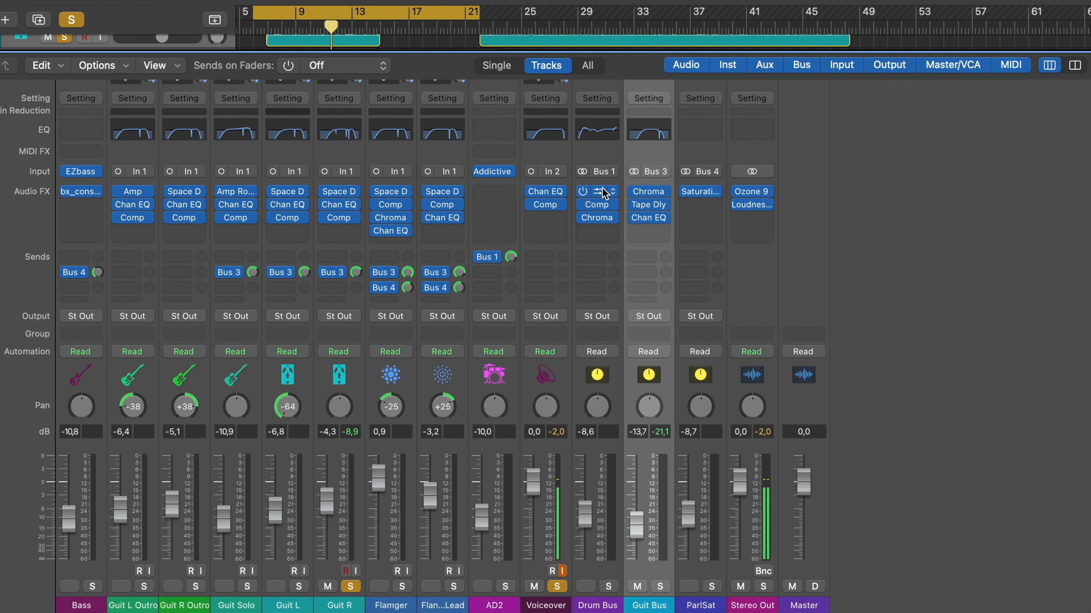
left_click(651, 218)
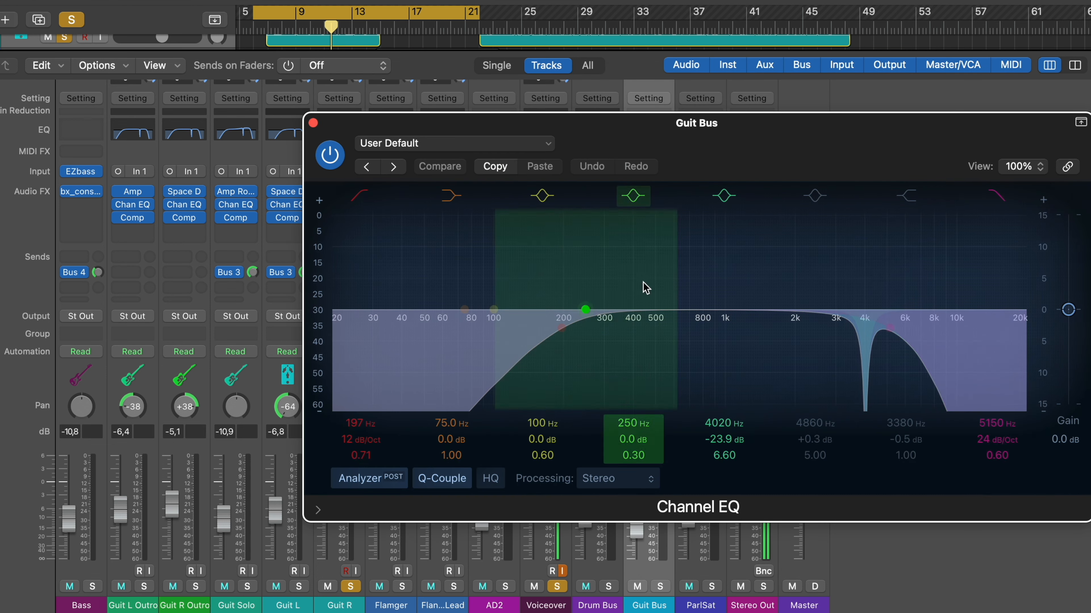
left_click(314, 123)
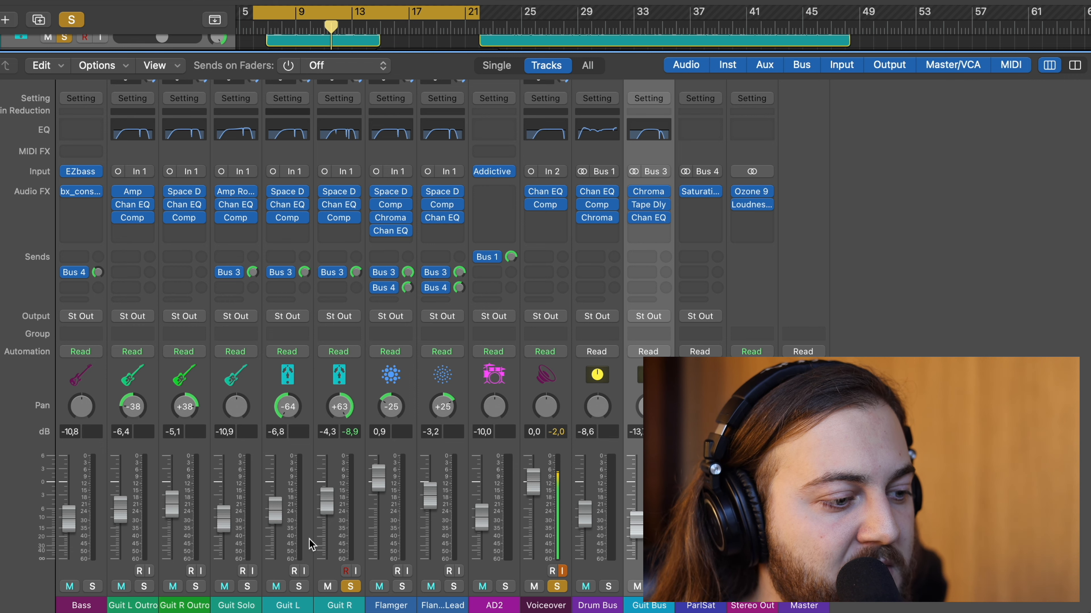
Play Guit L and Guit R soloed together, toggling their Bus 3 sends to compare the sound.
left_click(304, 288)
key("space")
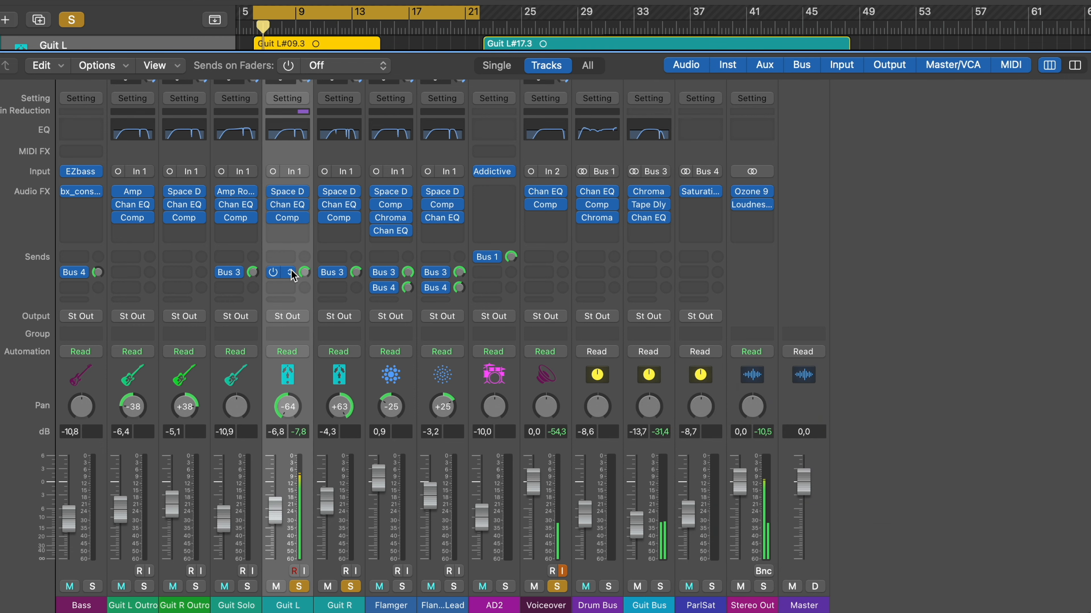
left_click(274, 272)
left_click(324, 272)
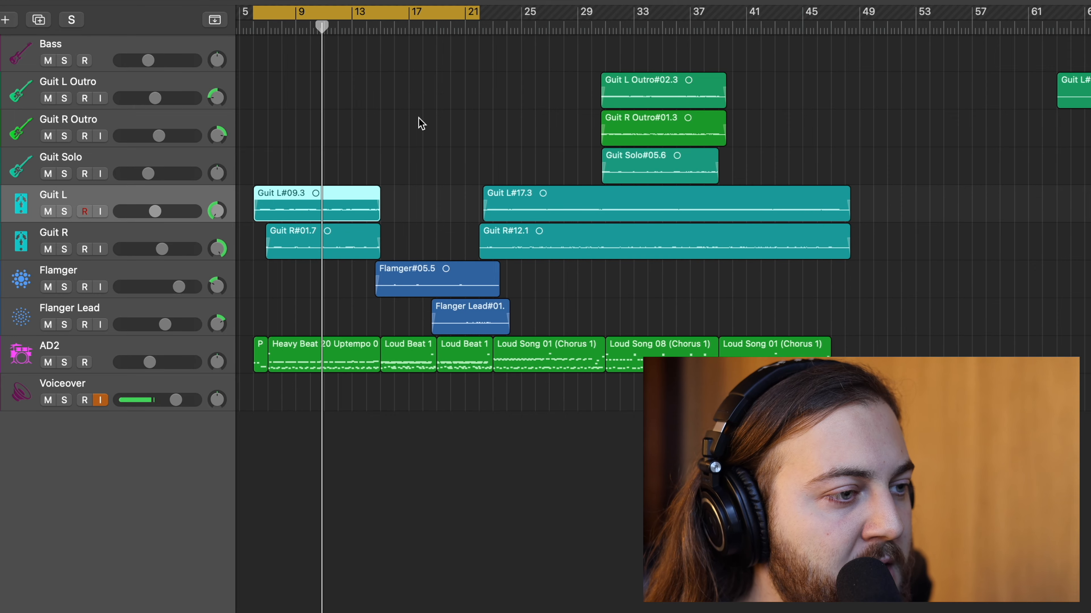
Solo the Flamger and Flanger Lead tracks for playback, set the cycle range to start at bar 15, and show their mixer channels.
left_click(381, 28)
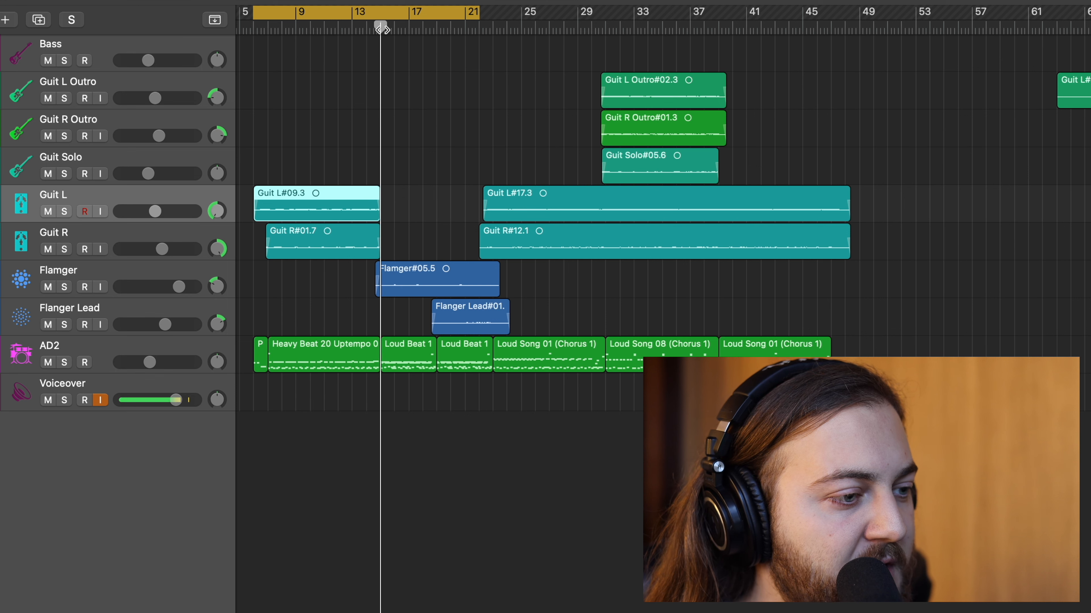
left_click(128, 270)
key("ctrl+s")
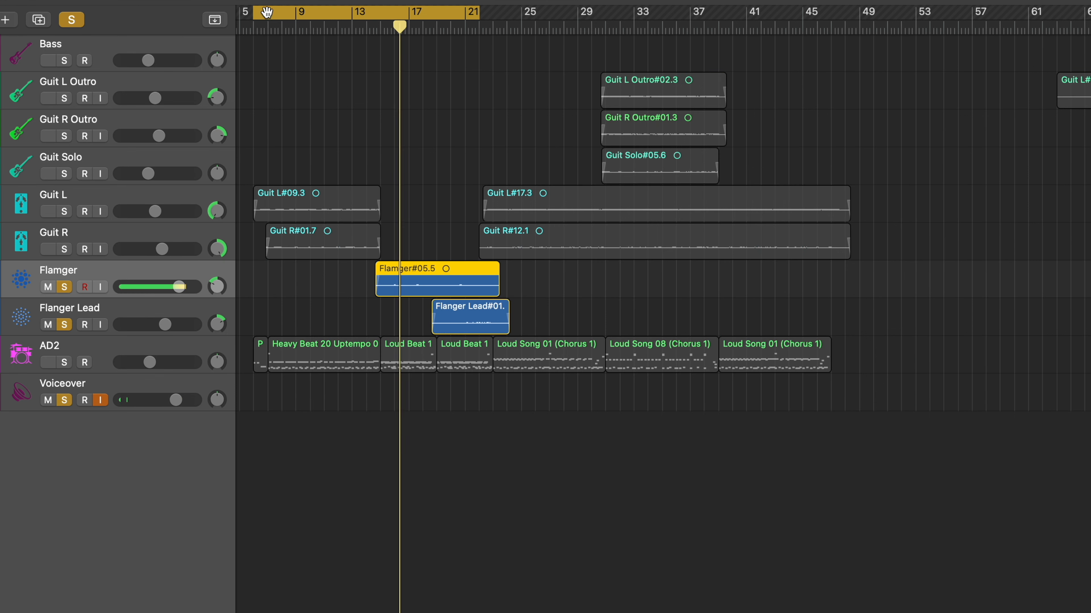
left_click_drag(253, 13, 380, 15)
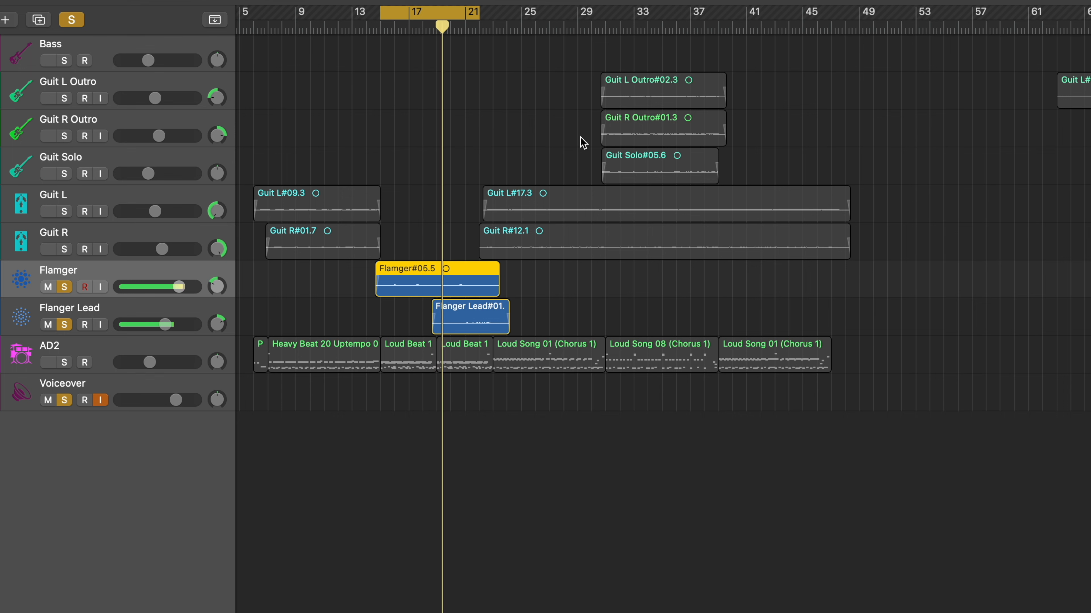
key("x")
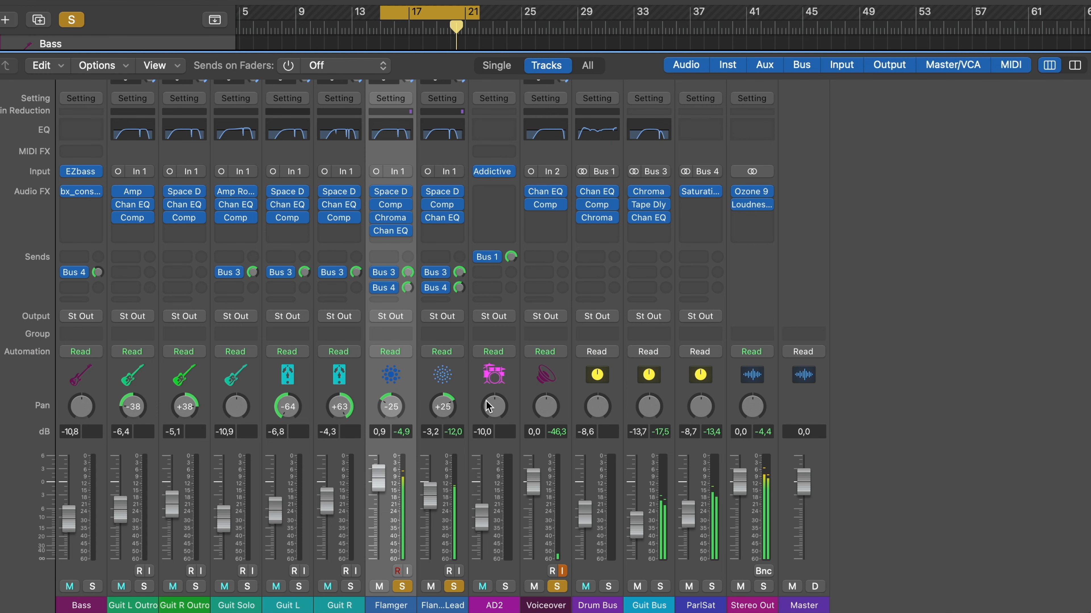
left_click(458, 477)
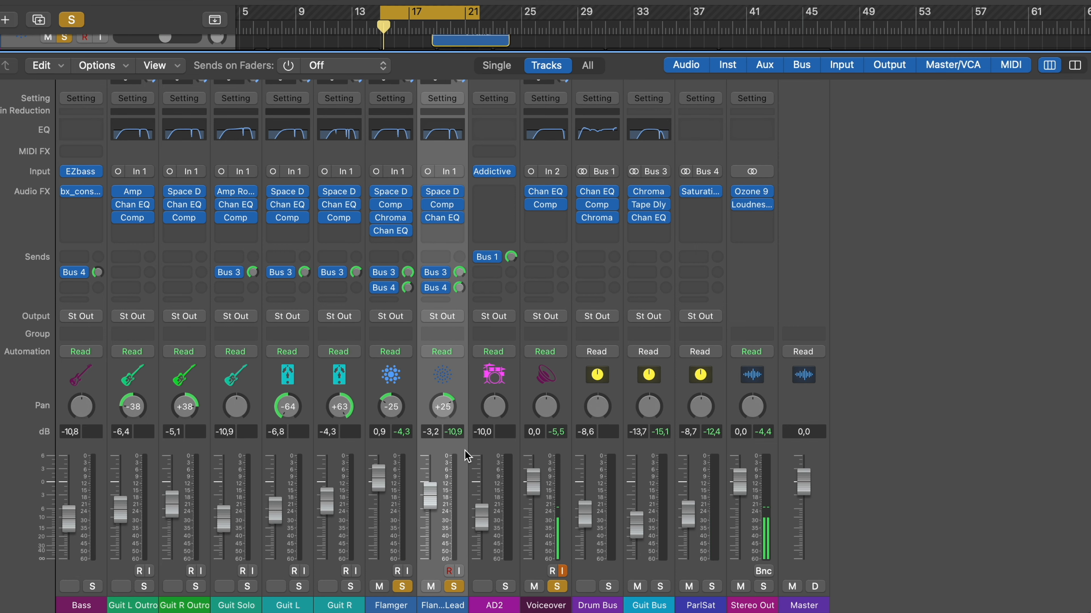
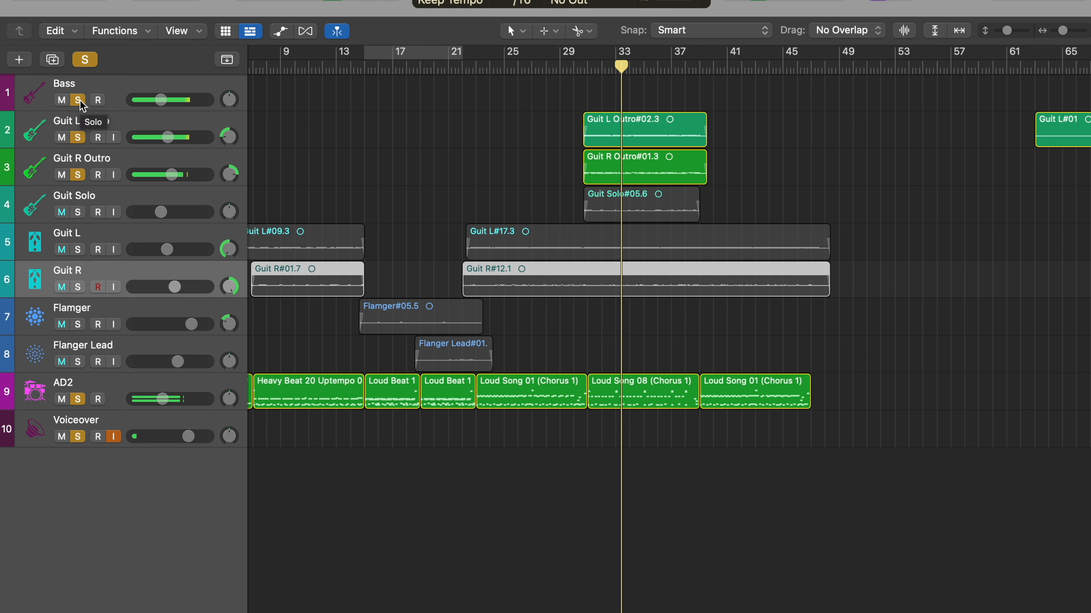
Take Bass and AD2 out of solo, leaving Guit L Outro and Guit R Outro soloed, and show the Guit L Outro mixer channel.
left_click(78, 99)
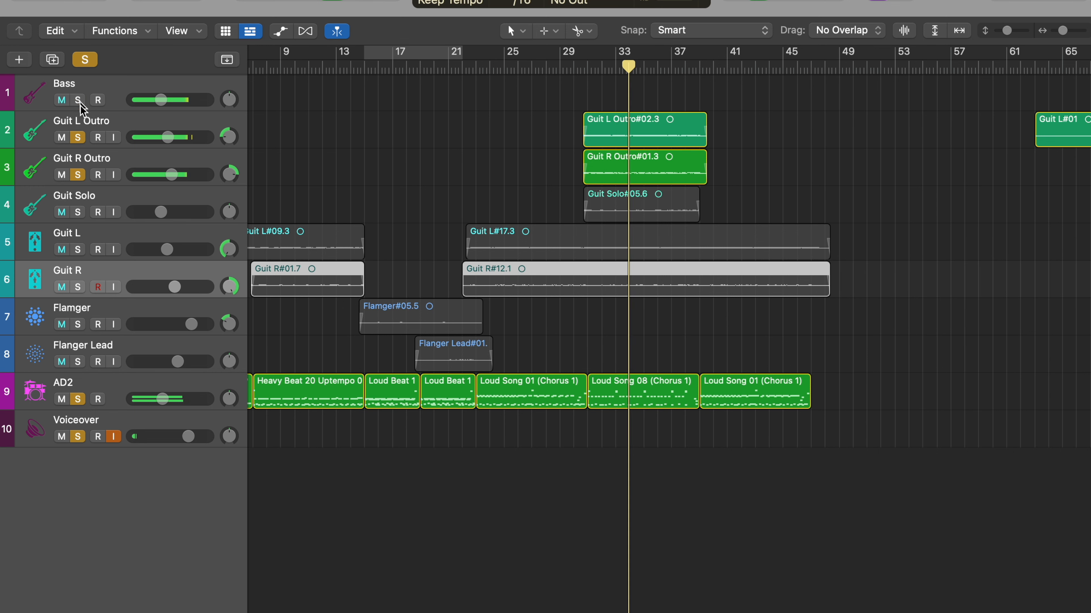
left_click(78, 399)
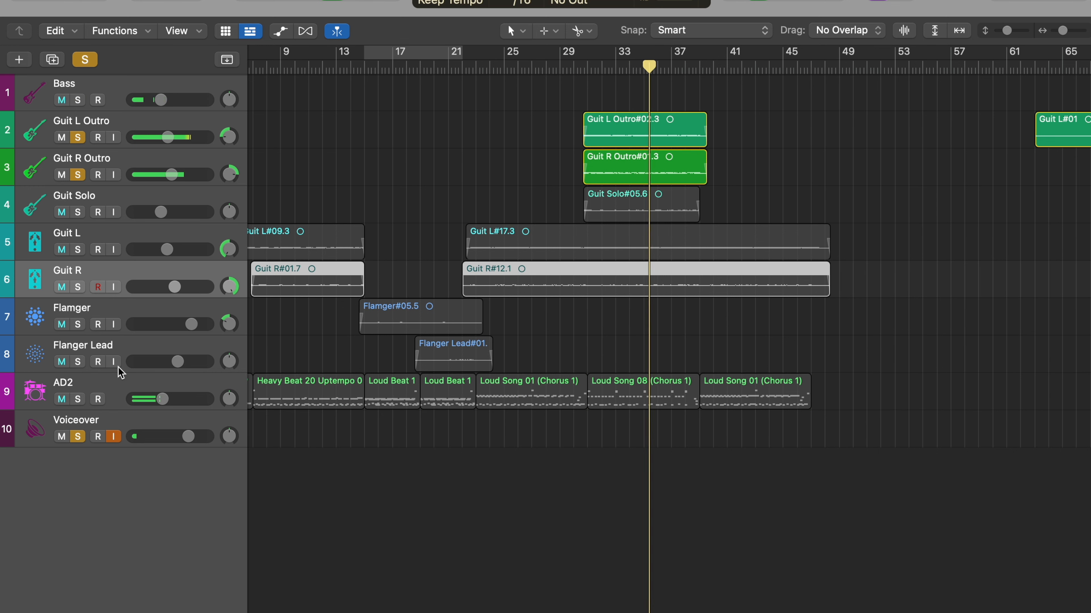
key("x")
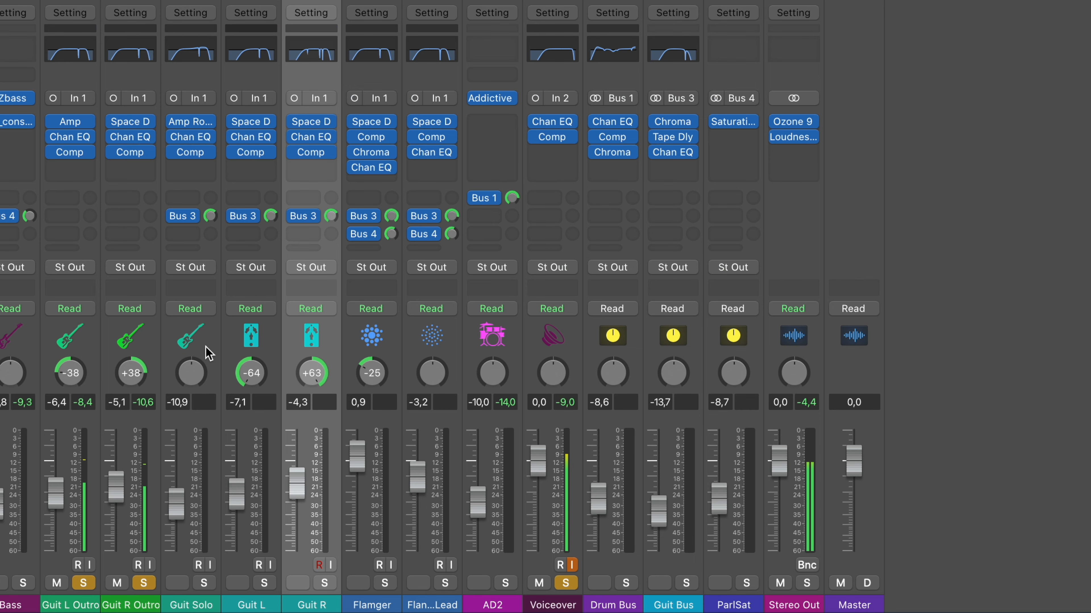
left_click(141, 451)
left_click(91, 443)
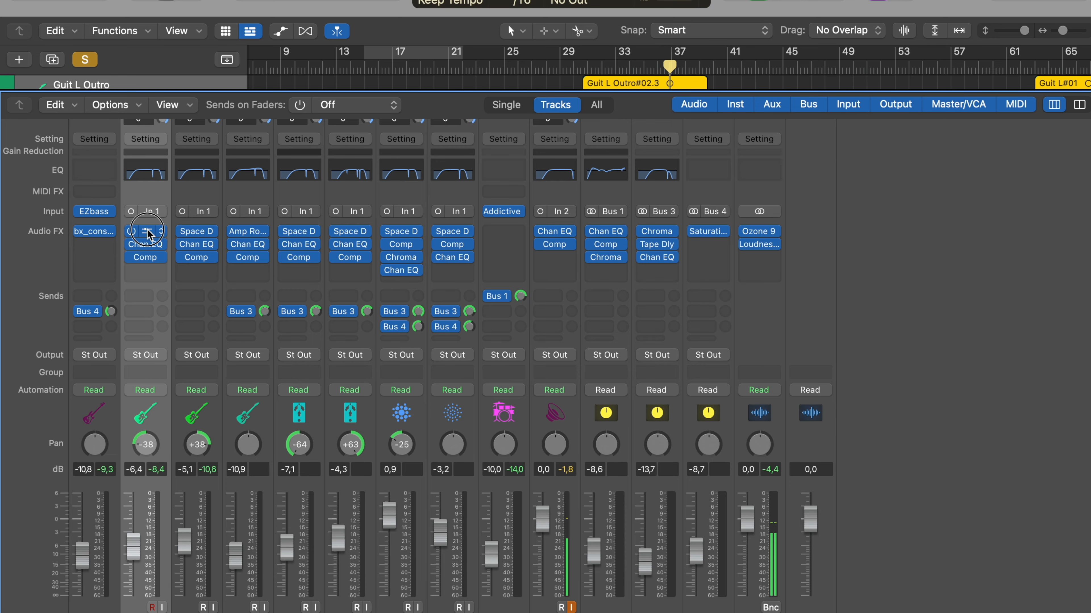
Examine the Amp Designer and Compressor settings on the Guit L Outro track.
left_click(148, 232)
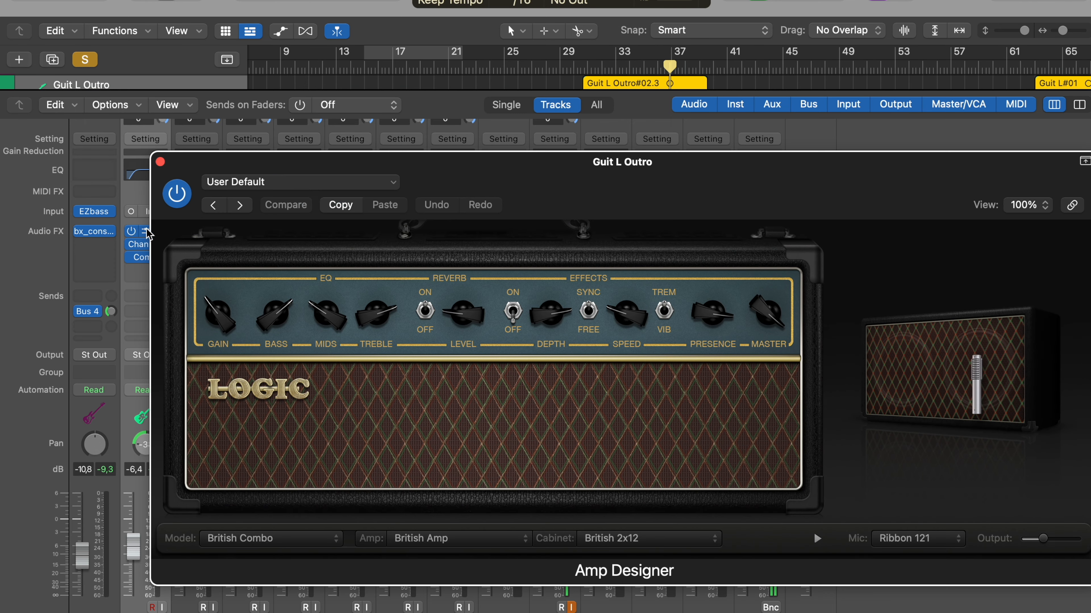
left_click_drag(255, 163, 223, 143)
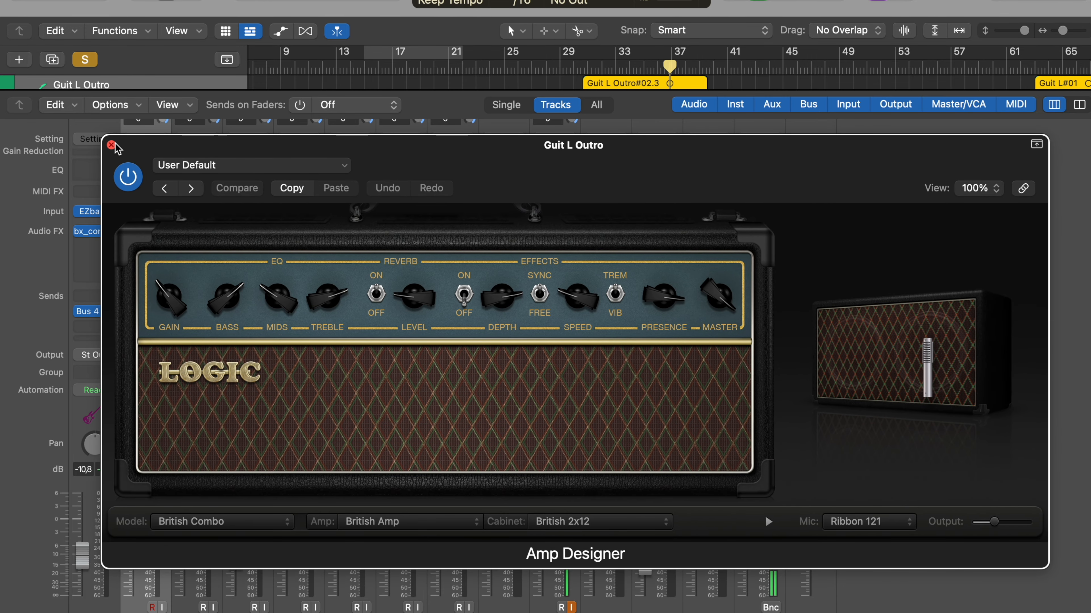
mouse_move(886, 380)
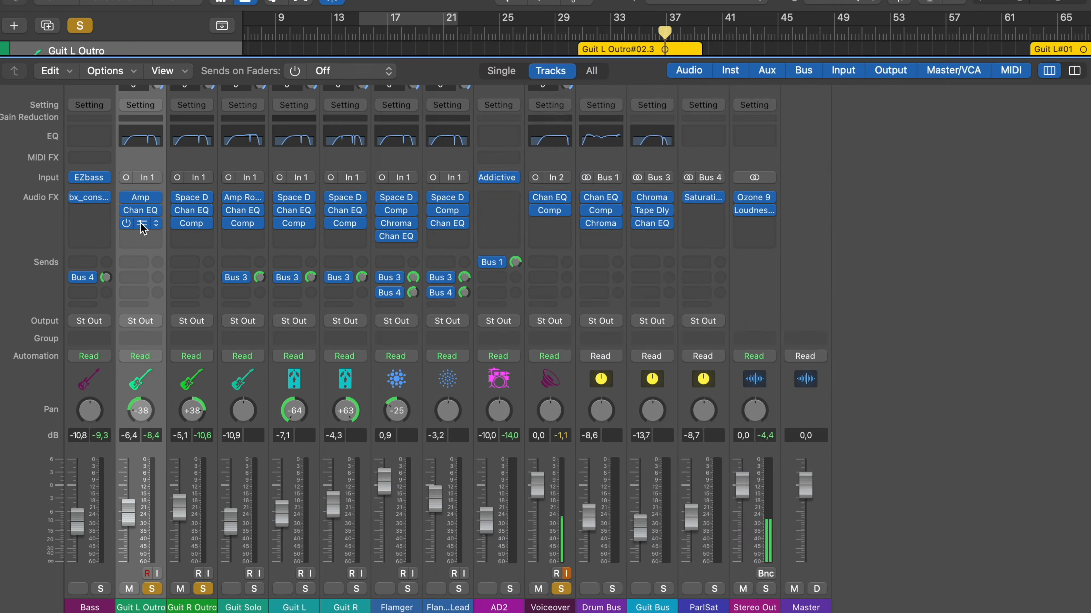
left_click(161, 152)
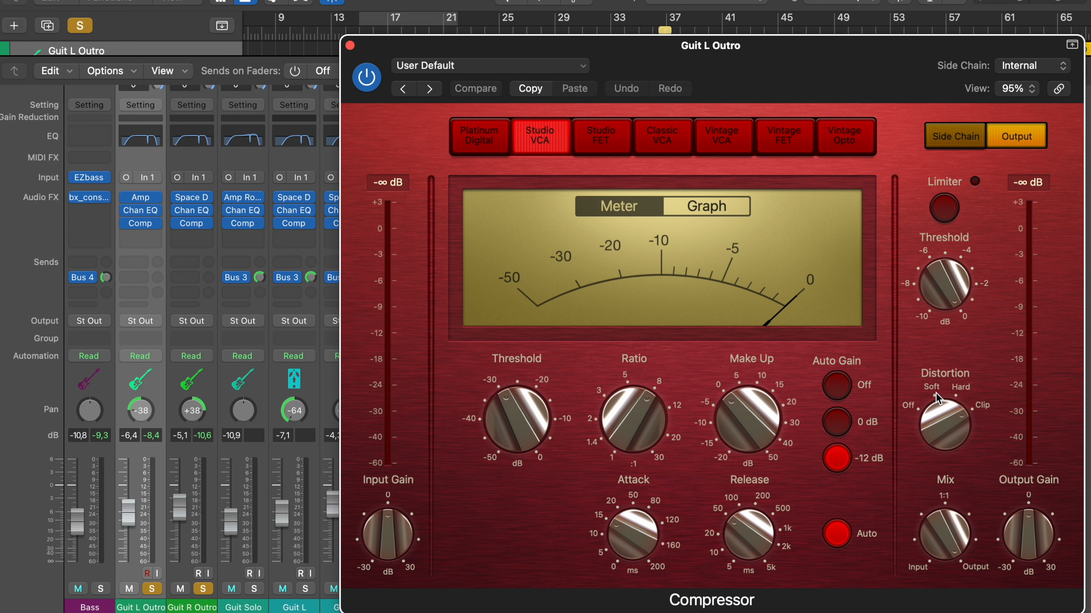
left_click(350, 45)
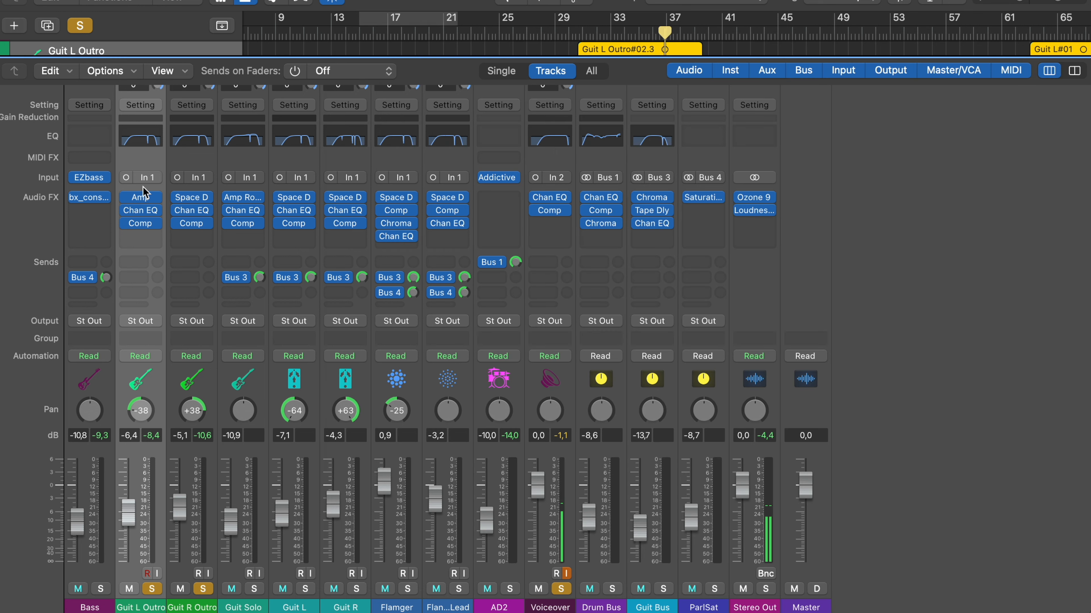
Examine the Channel EQ curve and the Space Designer impulse response on the Guit R Outro track.
left_click(191, 211)
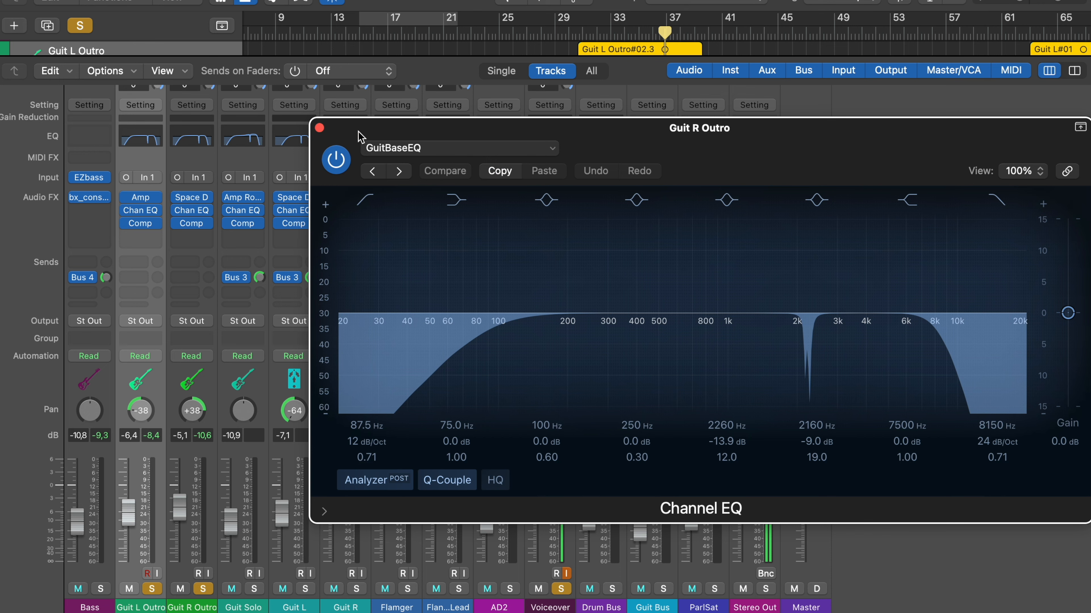
left_click(319, 128)
left_click(193, 172)
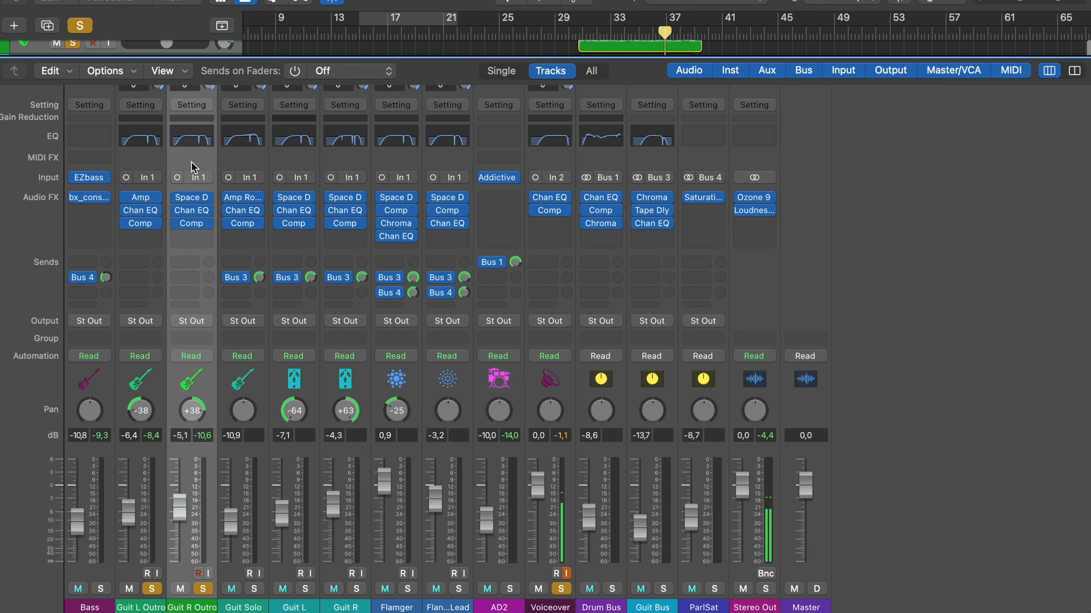
left_click(194, 201)
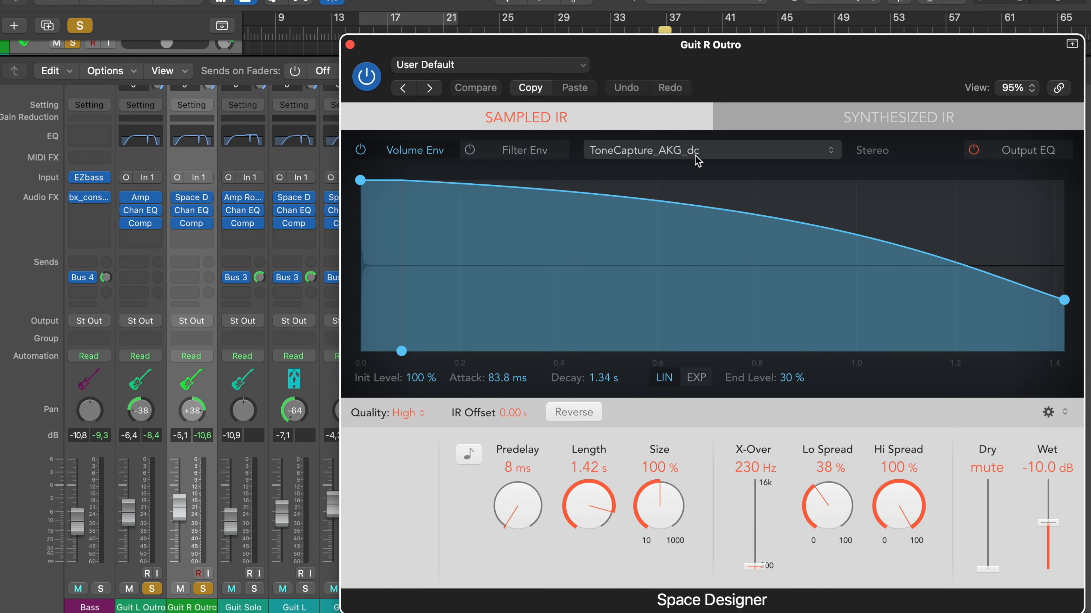
left_click(350, 45)
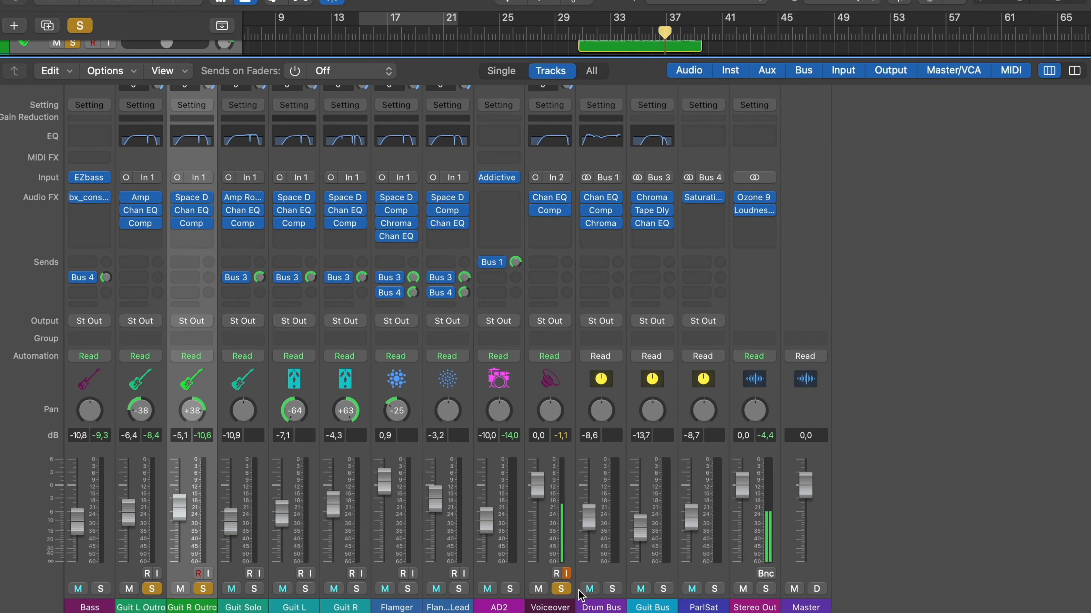
Play Guit L Outro and Guit R Outro together, toggling their solos to compare the two parts.
key("space")
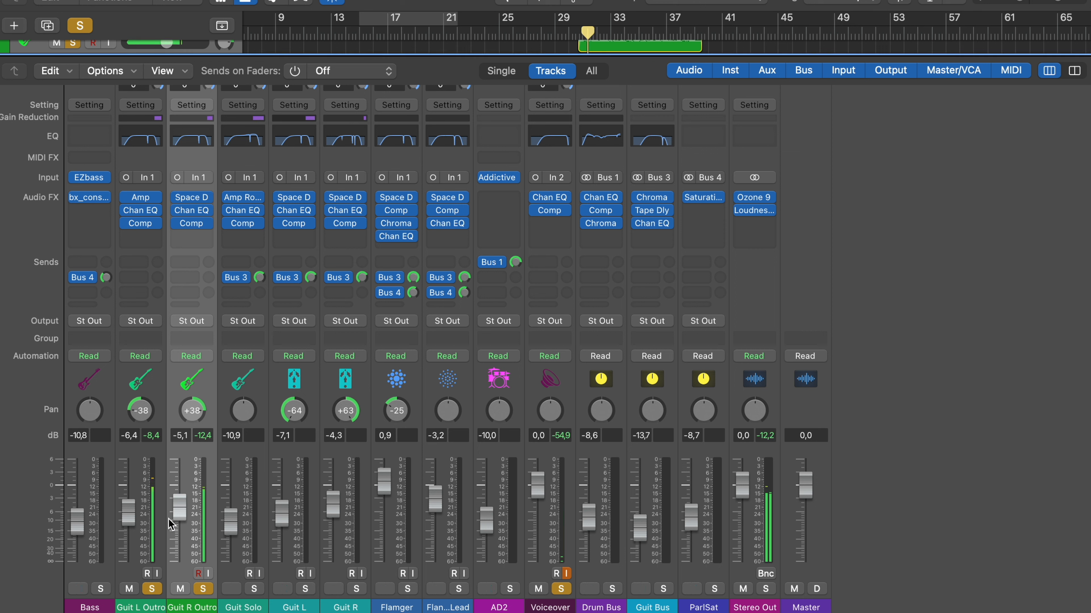
left_click(203, 588)
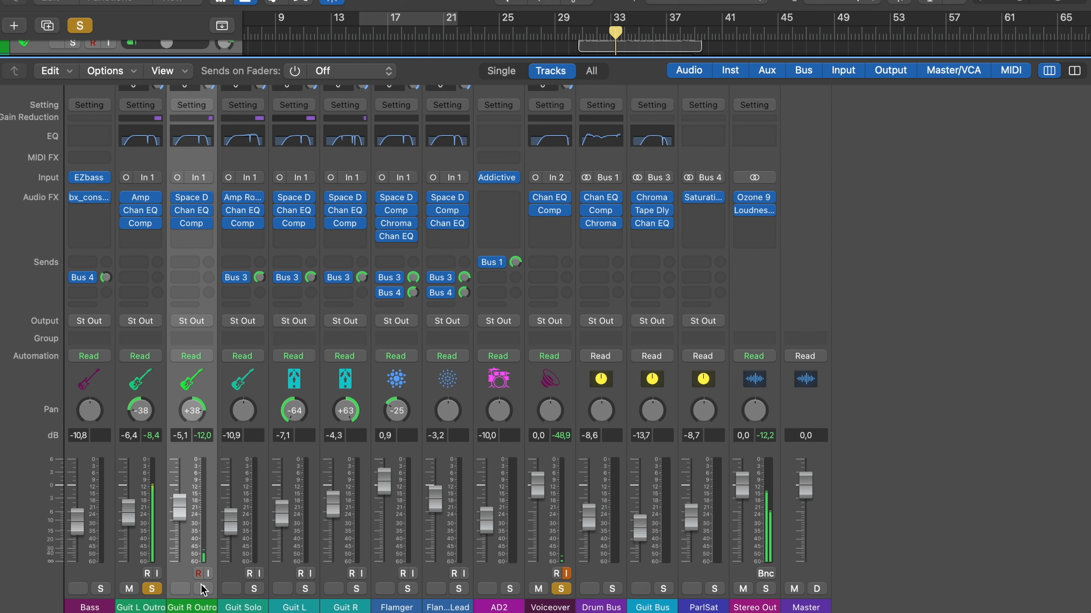
left_click(203, 588)
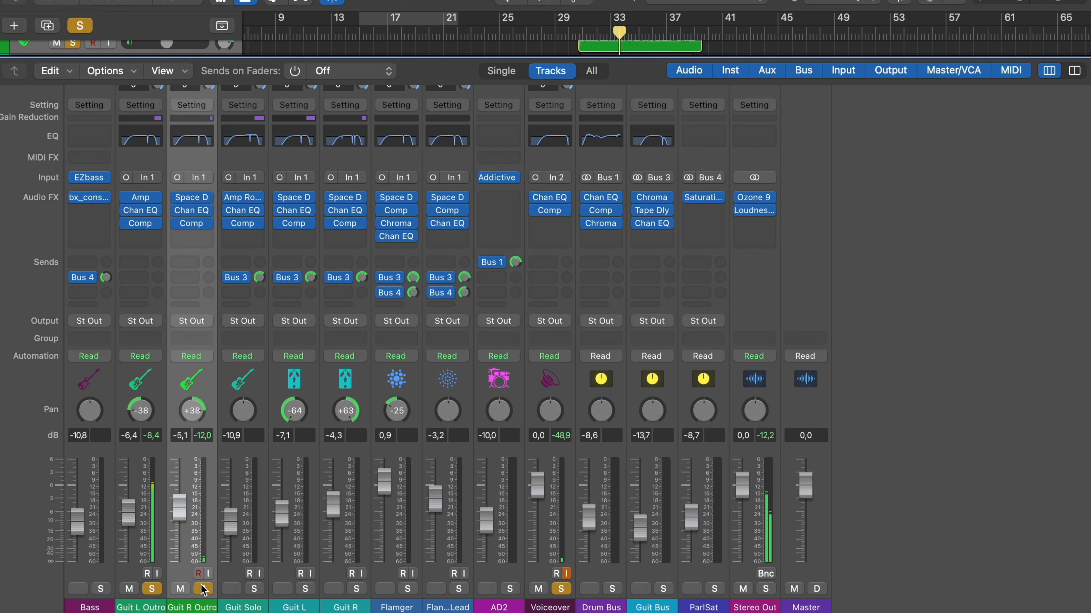
left_click(157, 589)
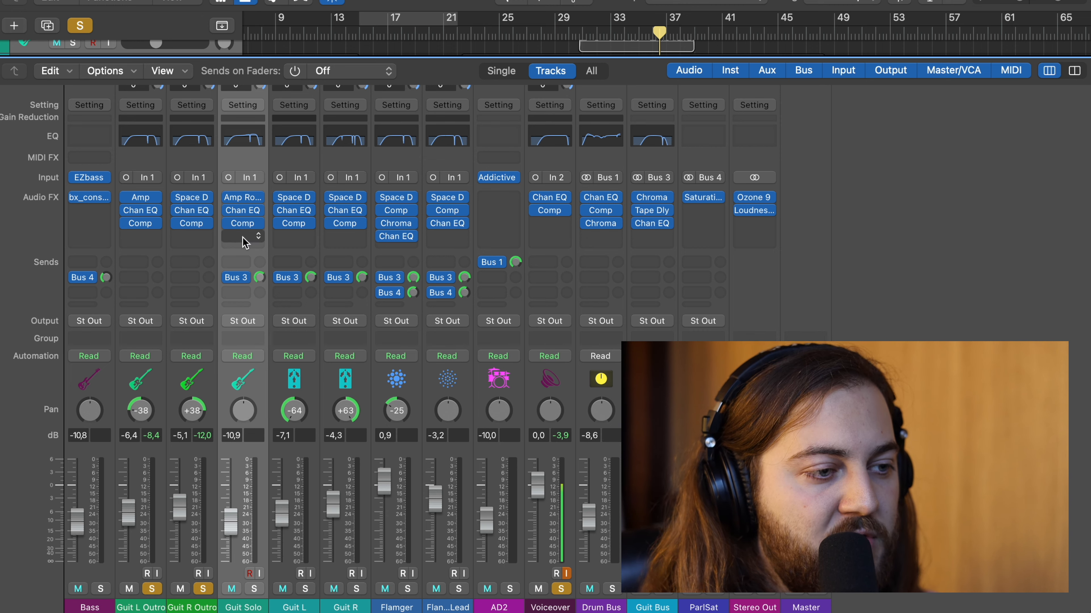
Examine the amplifier, cabinet microphone and Room IR modules in the Softube Amp Room plug-in on the Guit Solo track.
left_click(243, 198)
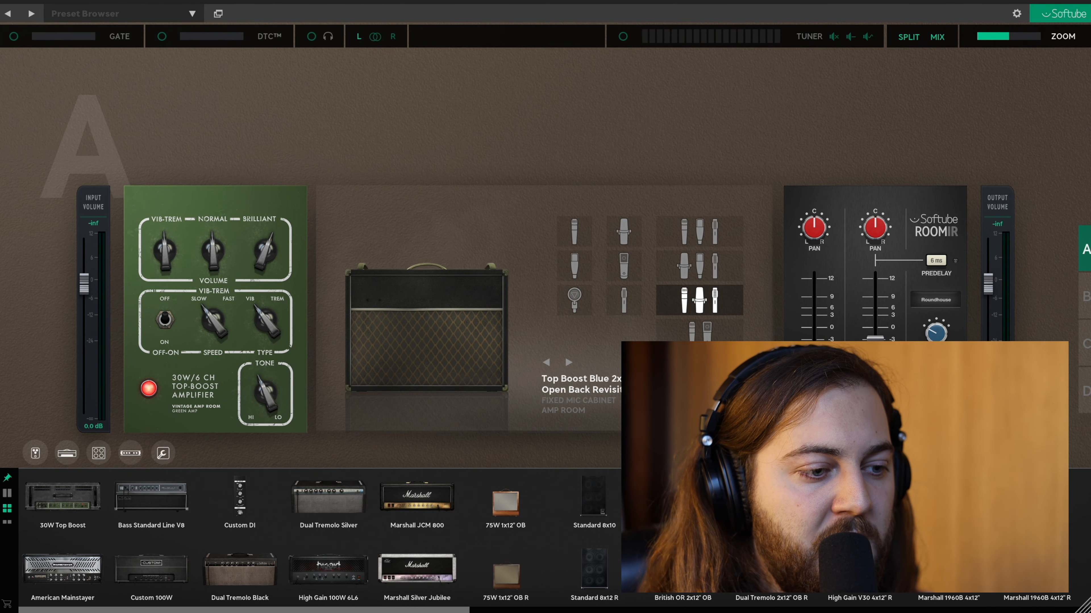
double_click(241, 213)
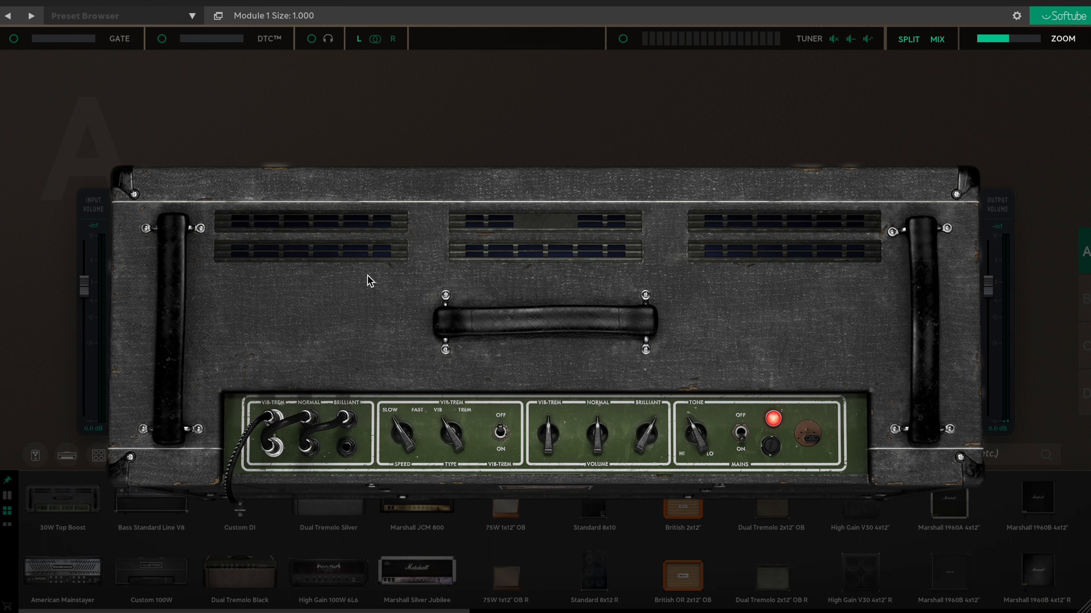
left_click(769, 156)
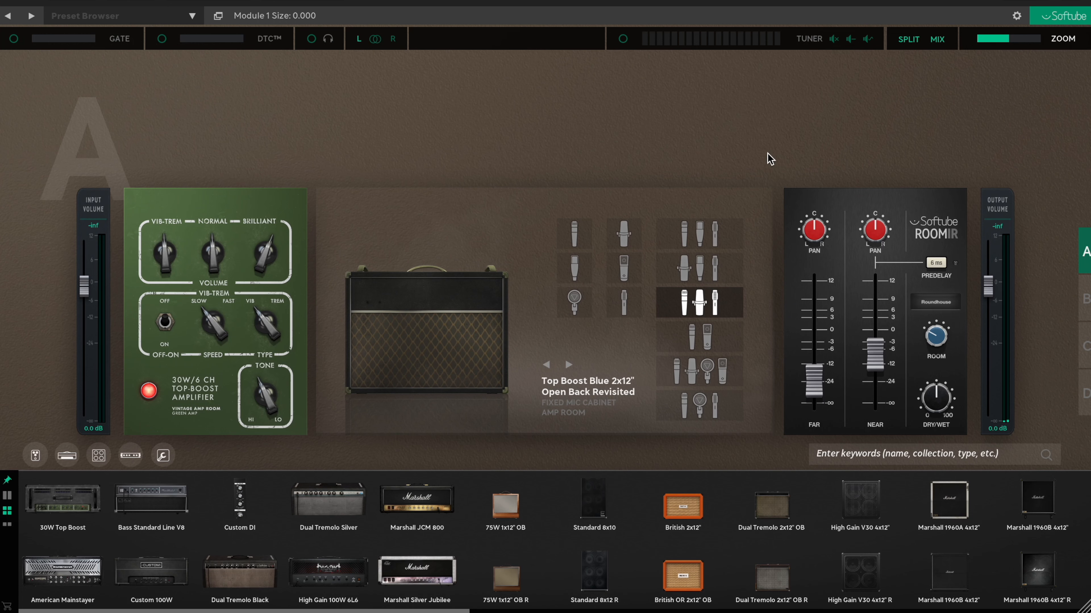
double_click(518, 256)
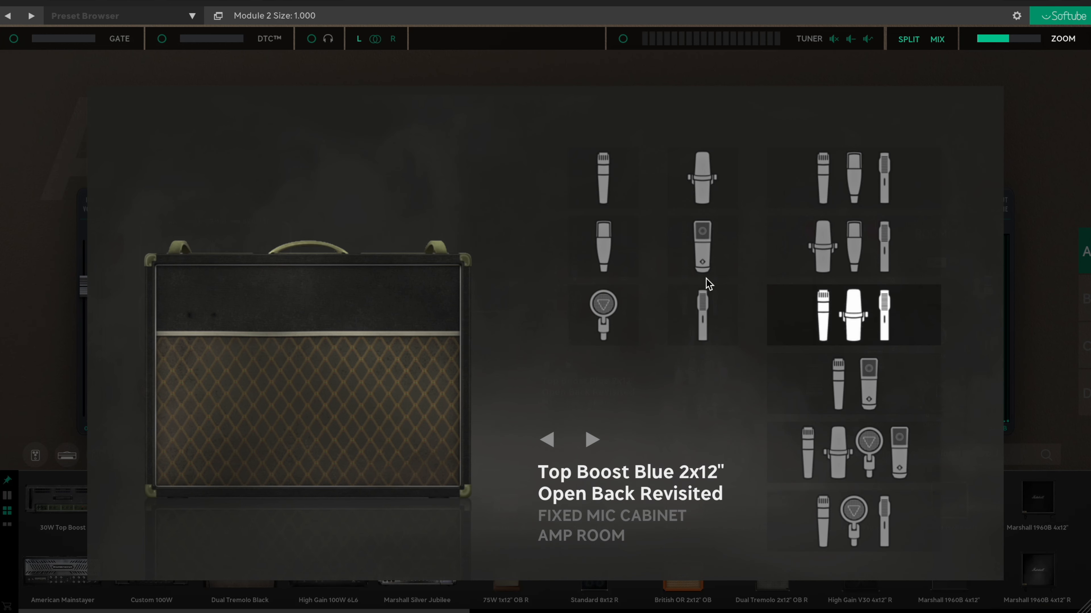
left_click(1019, 105)
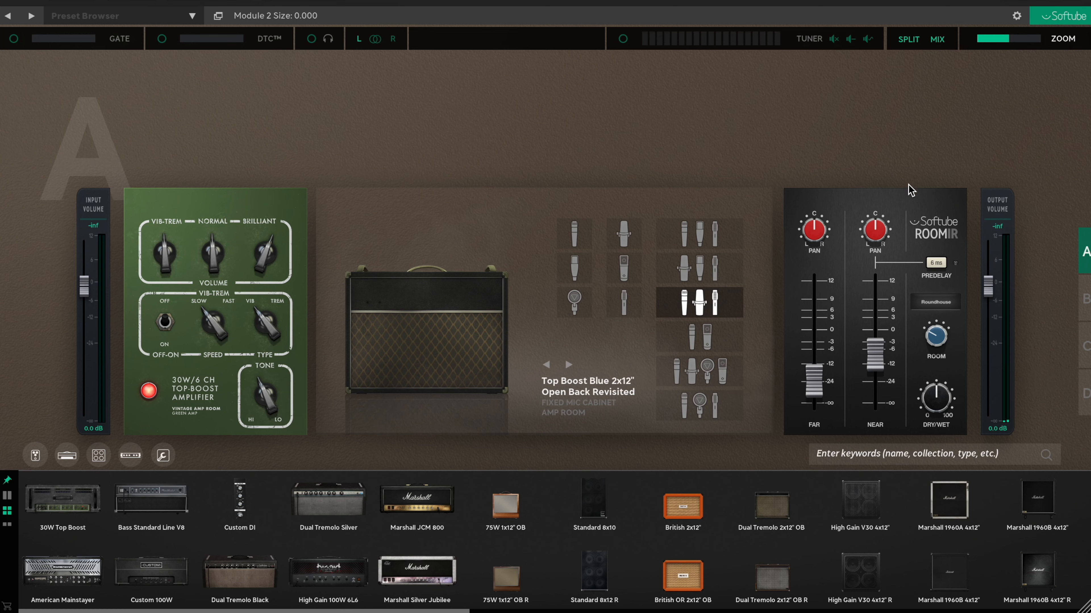
mouse_move(909, 195)
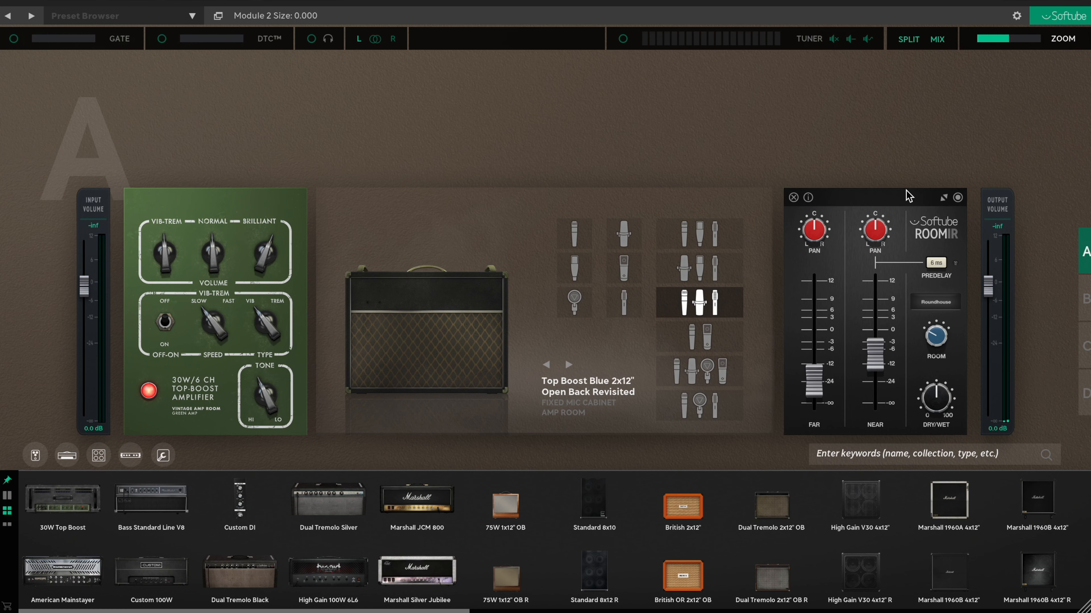
double_click(908, 235)
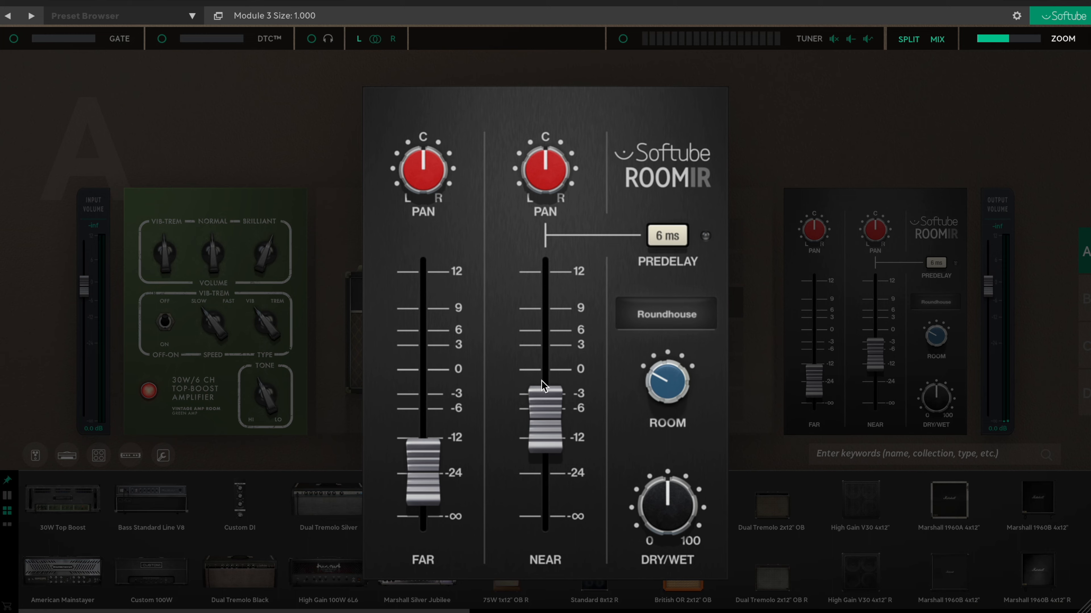
left_click(799, 160)
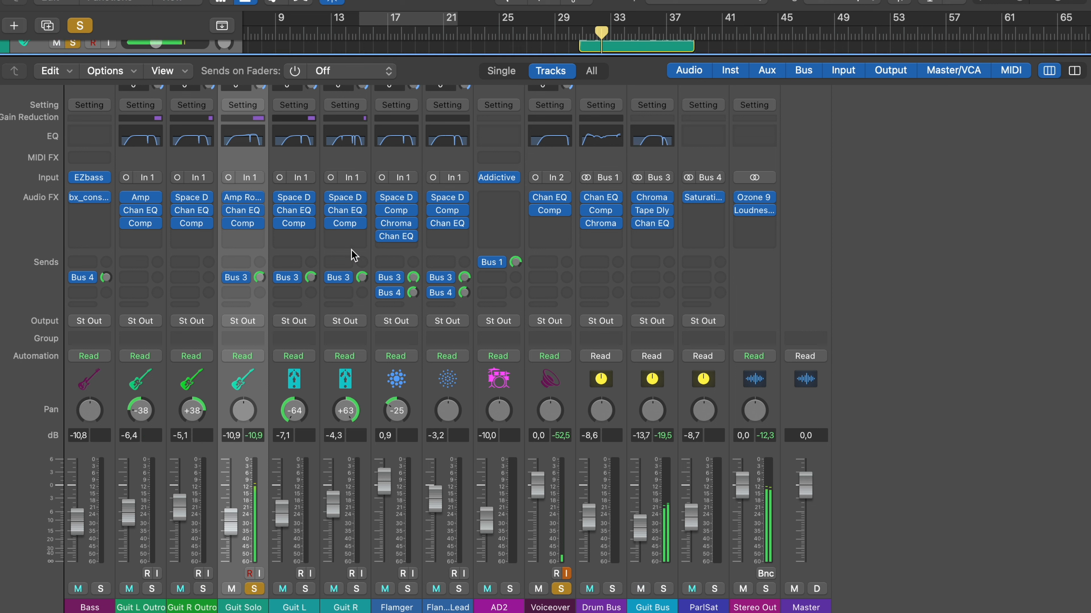
Examine the filters, boost and narrow cuts in the Channel EQ of the Guit Solo track.
mouse_move(248, 217)
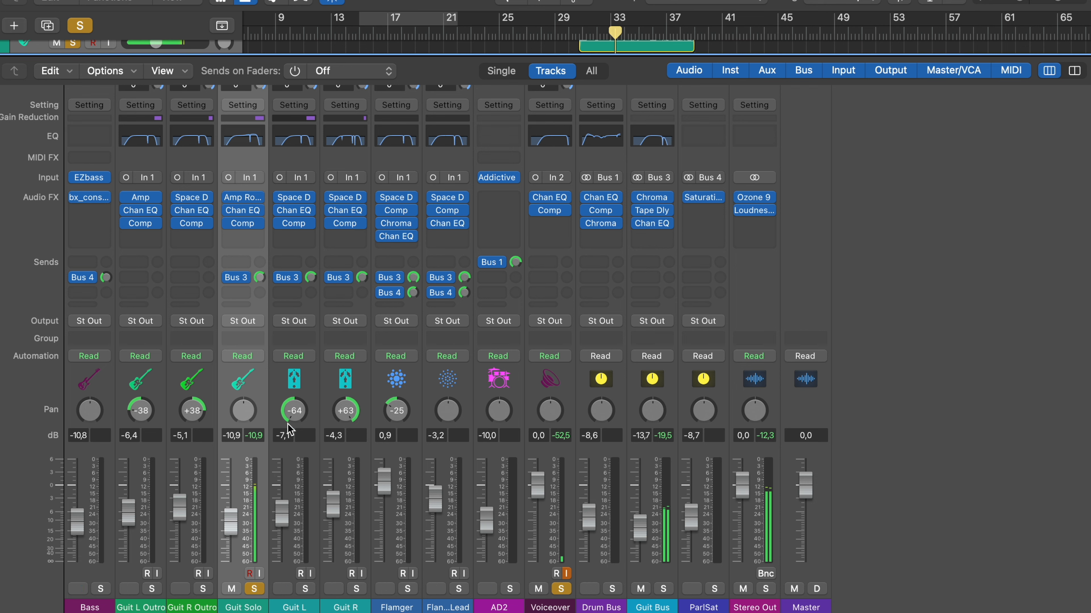
left_click(241, 197)
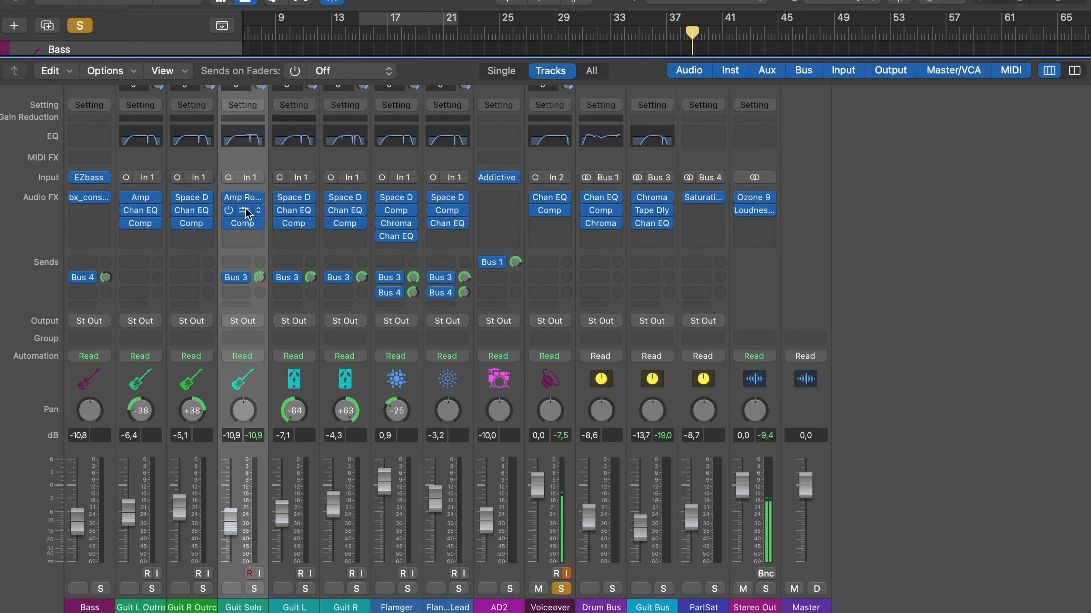
left_click(242, 210)
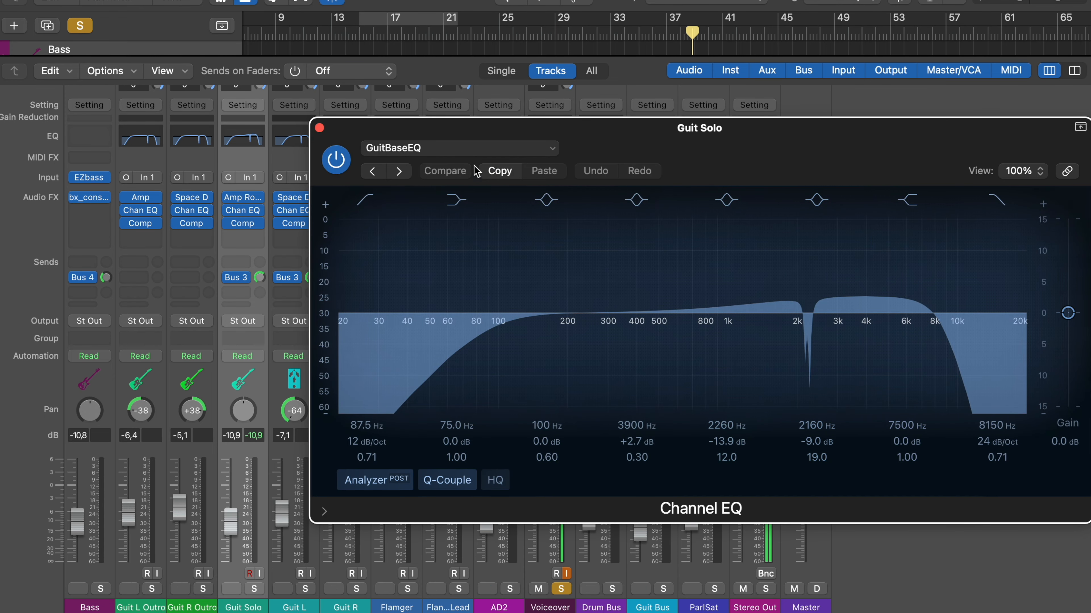
left_click_drag(372, 139, 281, 141)
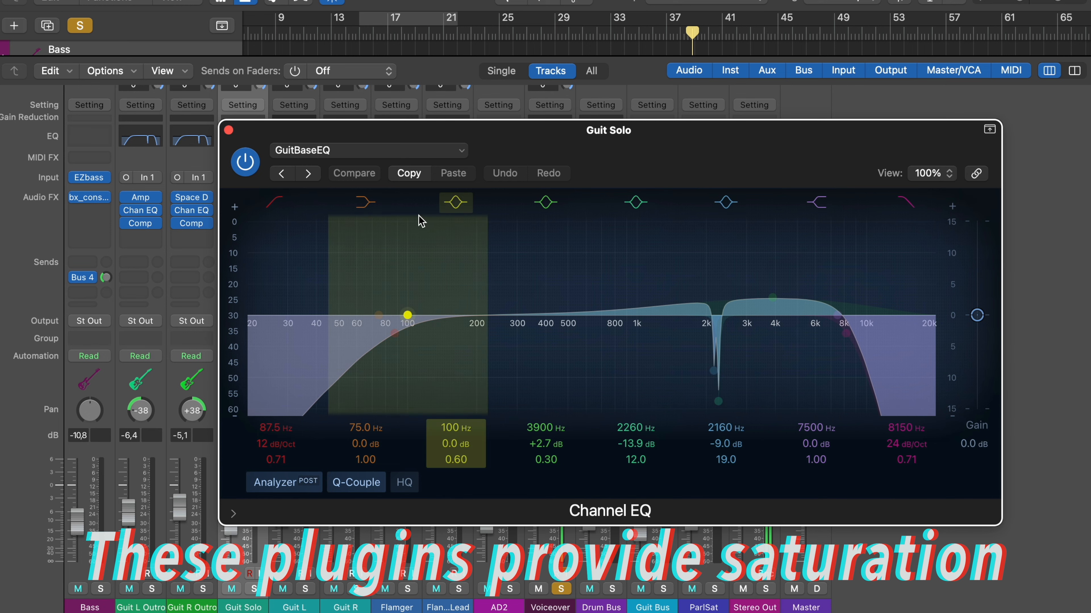
View the bx_console Focusrite SC channel strip on the Bass track, then close it and the Guit Solo Channel EQ.
left_click(91, 199)
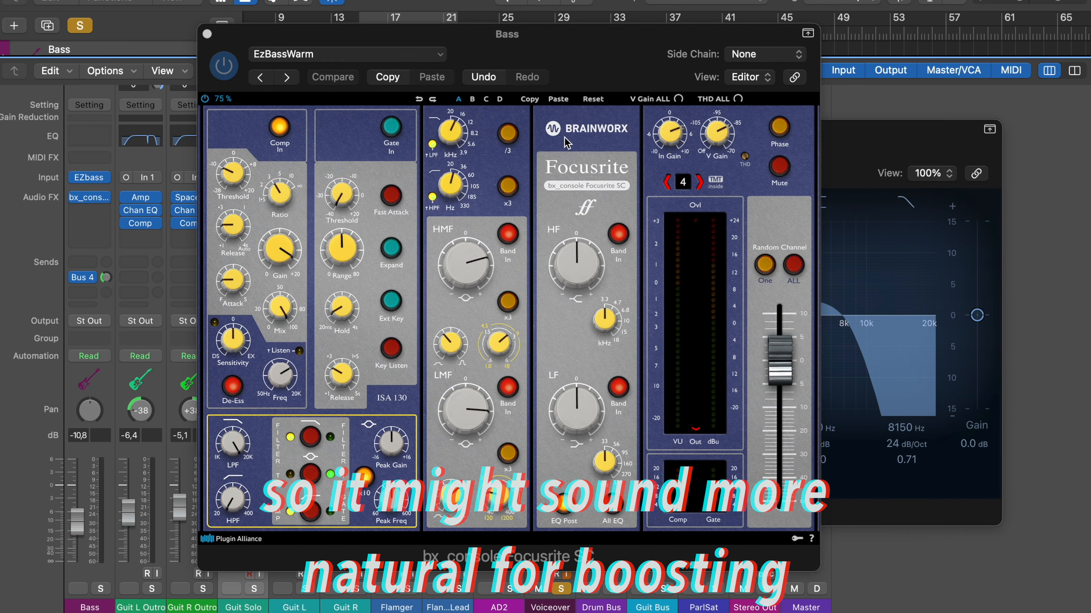
left_click(207, 33)
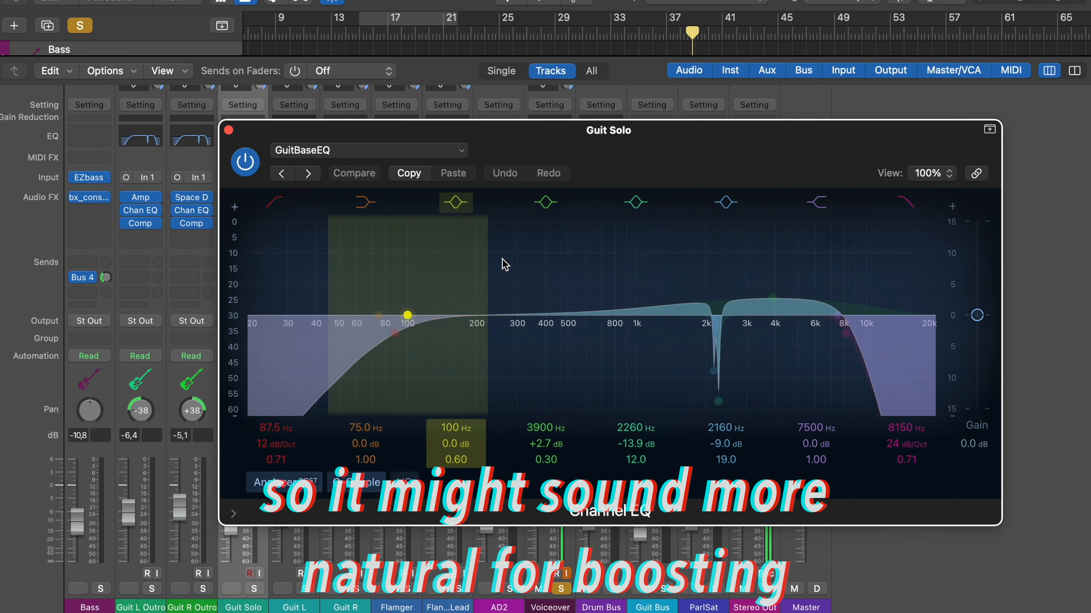
left_click(228, 130)
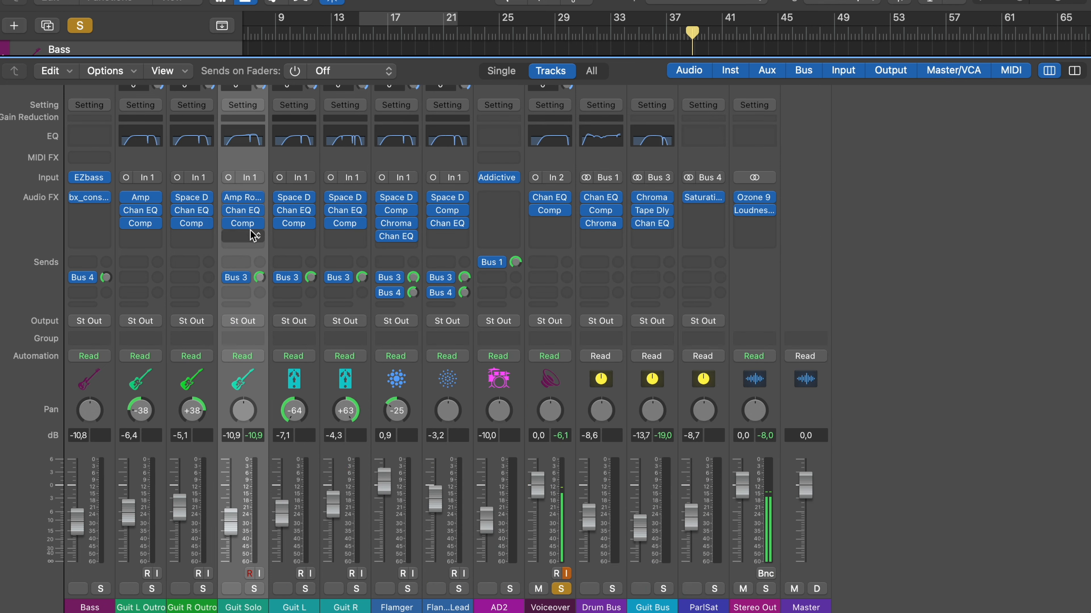
Examine the Studio VCA Compressor settings on the Guit Solo track.
left_click(243, 223)
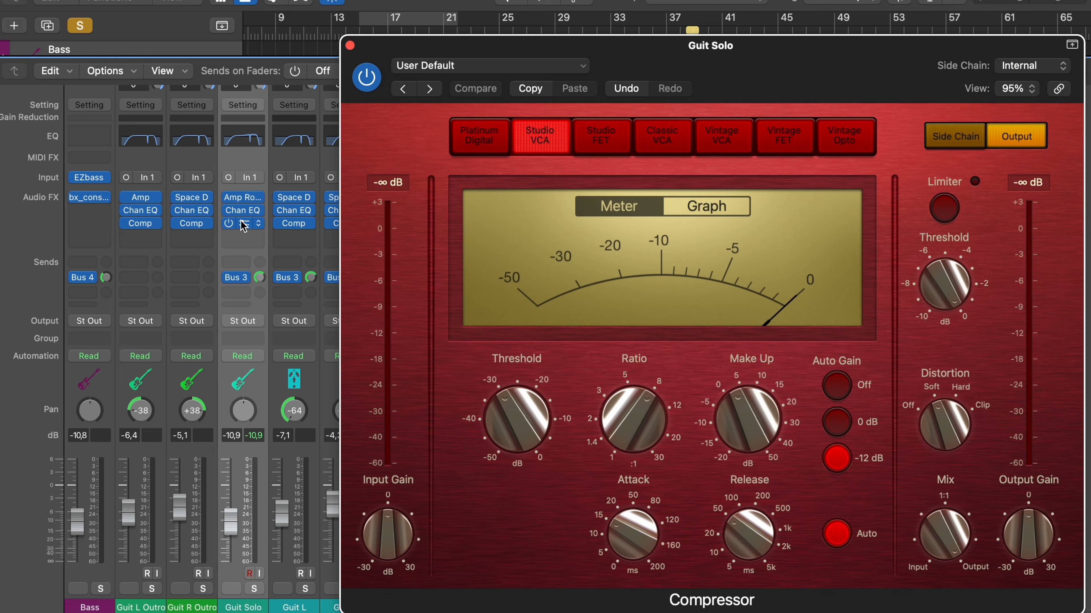
left_click(935, 397)
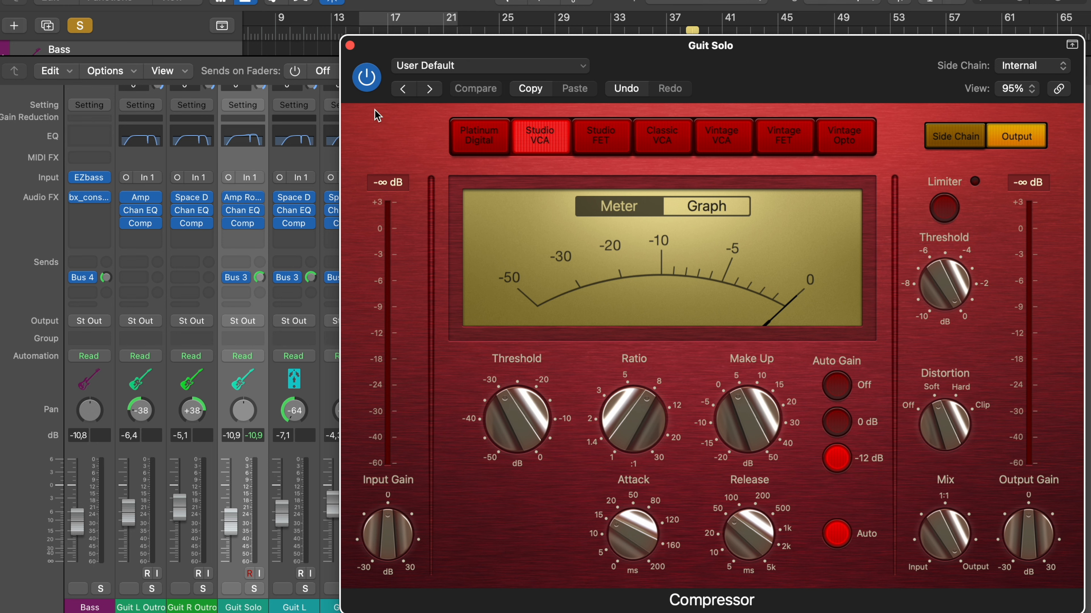
left_click(352, 46)
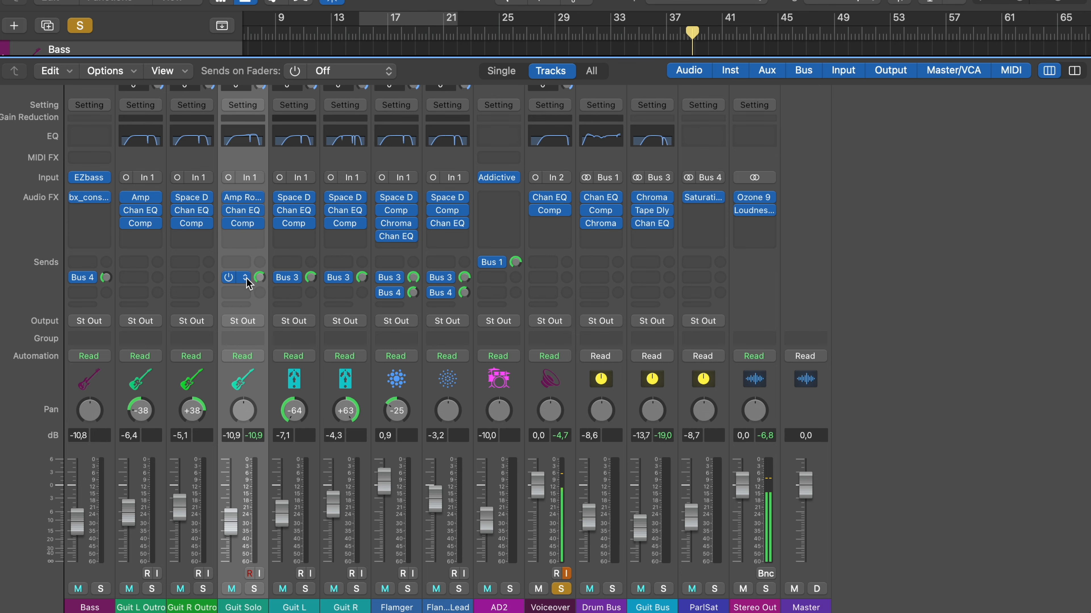
Review the Tape Delay, Channel EQ and ChromaVerb effects on the Guit Bus.
left_click(642, 160)
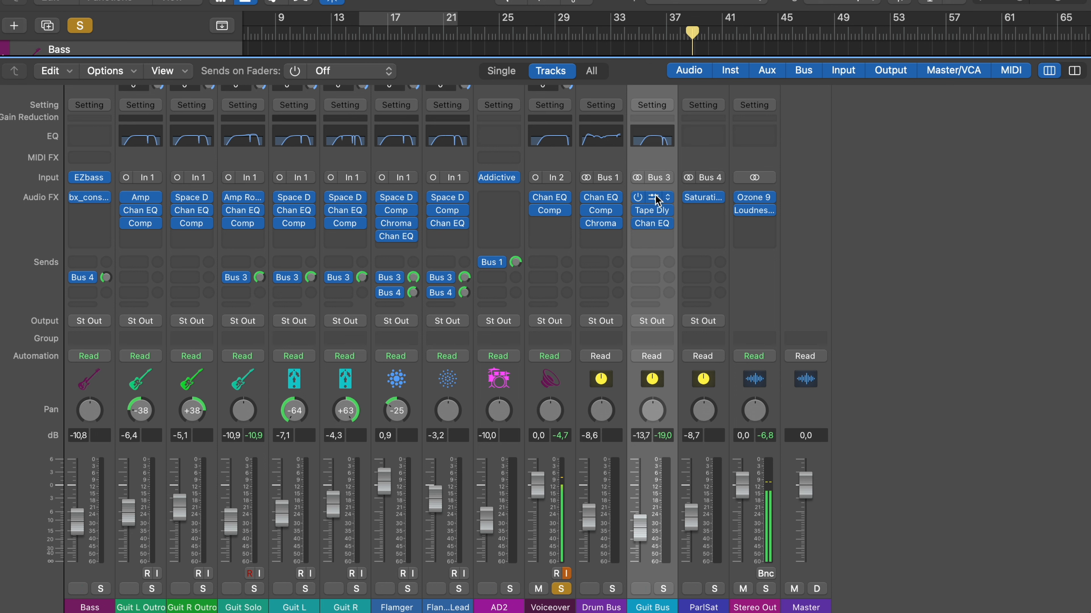
left_click(653, 211)
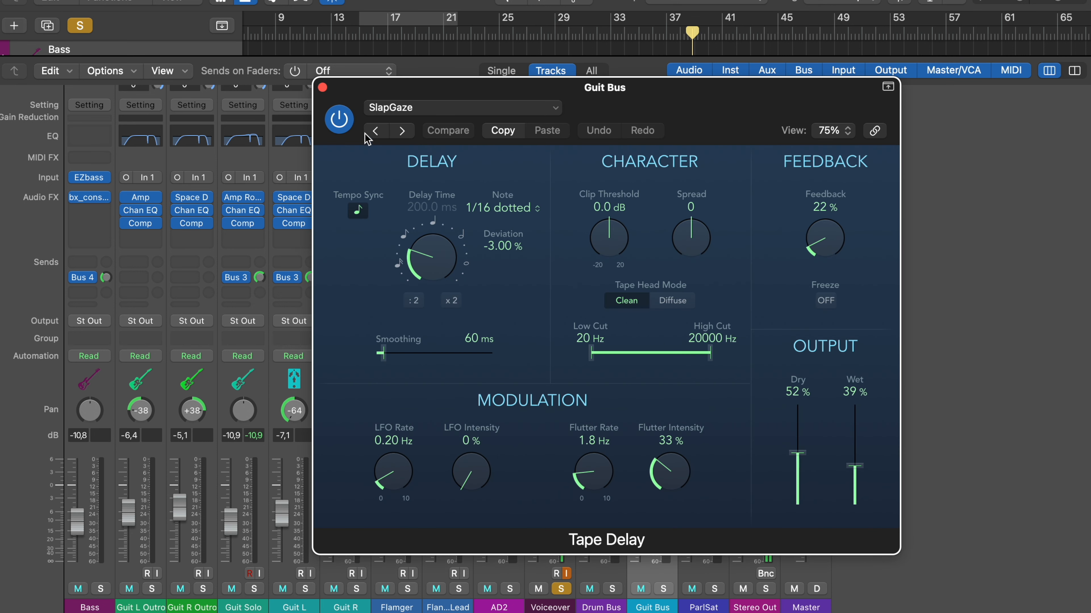
left_click(323, 88)
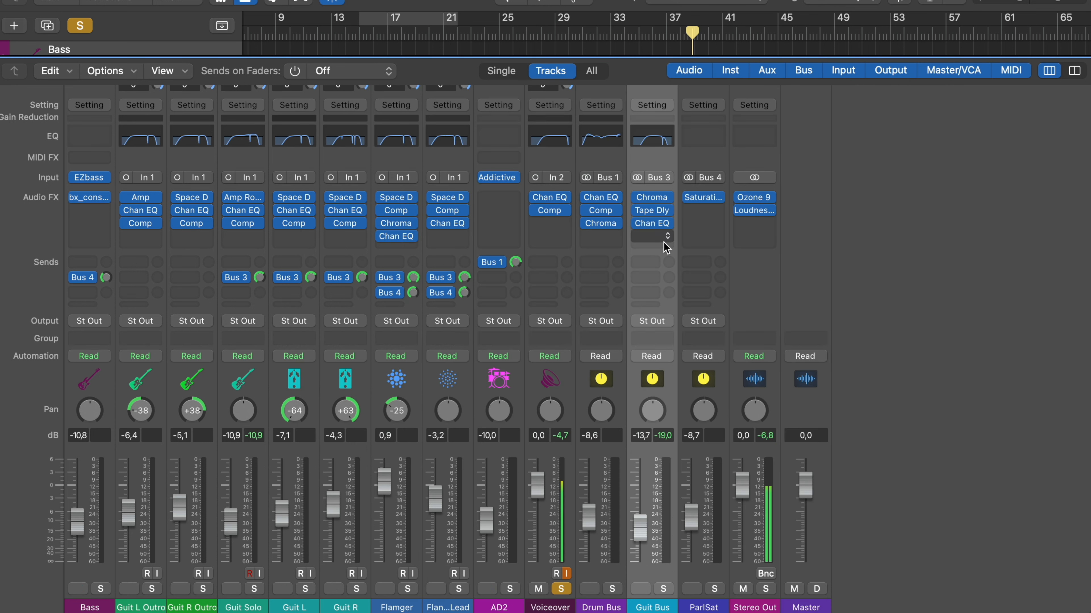
left_click(655, 229)
left_click(319, 129)
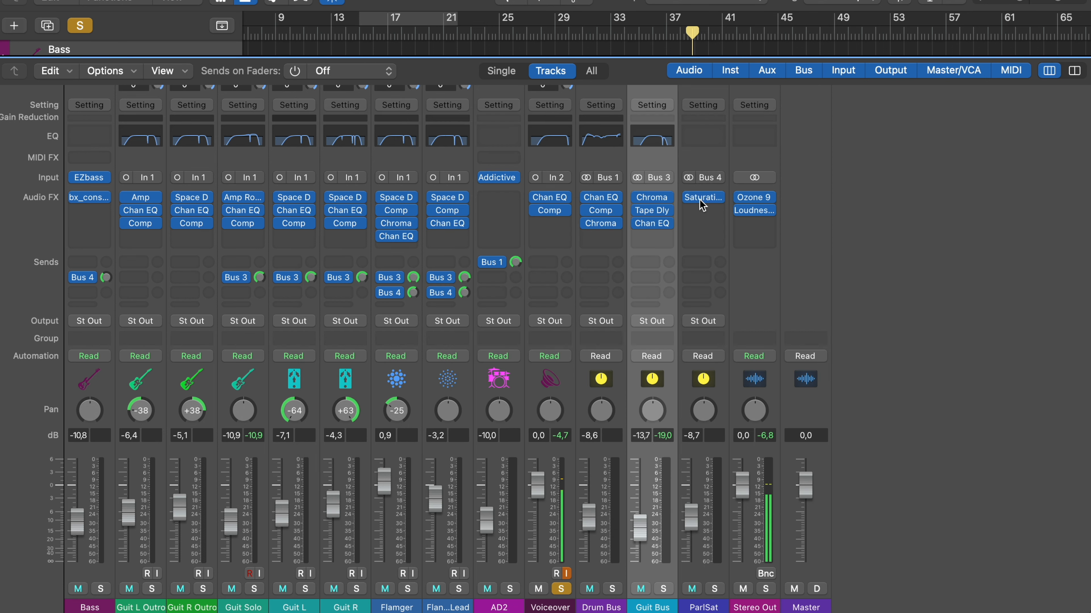
left_click(653, 197)
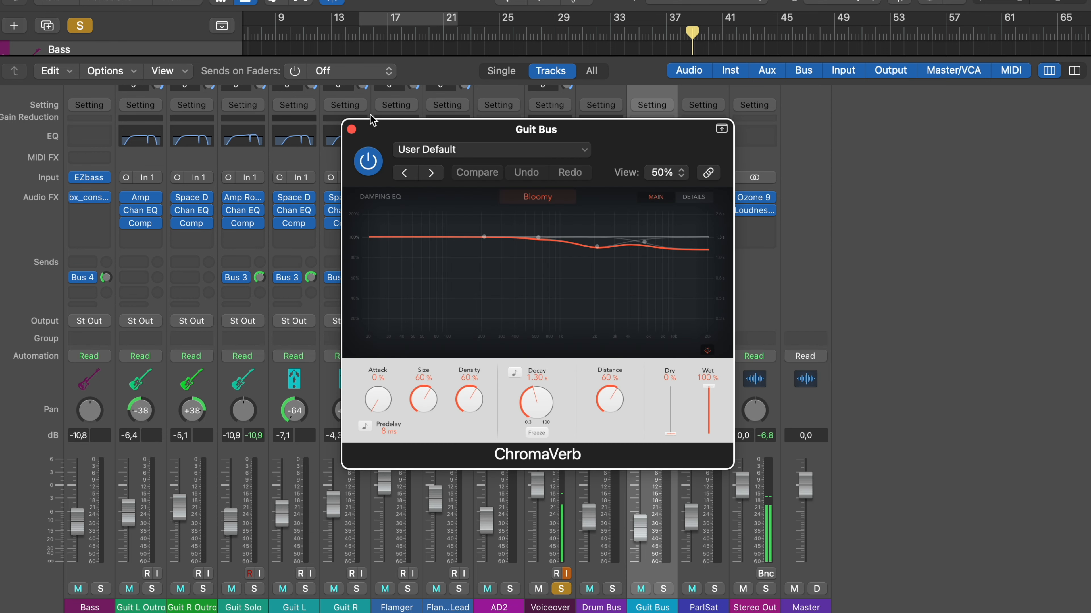
left_click(351, 129)
Hide the mixer, place the playhead where the Guit Solo region starts, and solo Guit L Outro, Guit R Outro and Guit Solo.
key("x")
left_click(581, 35)
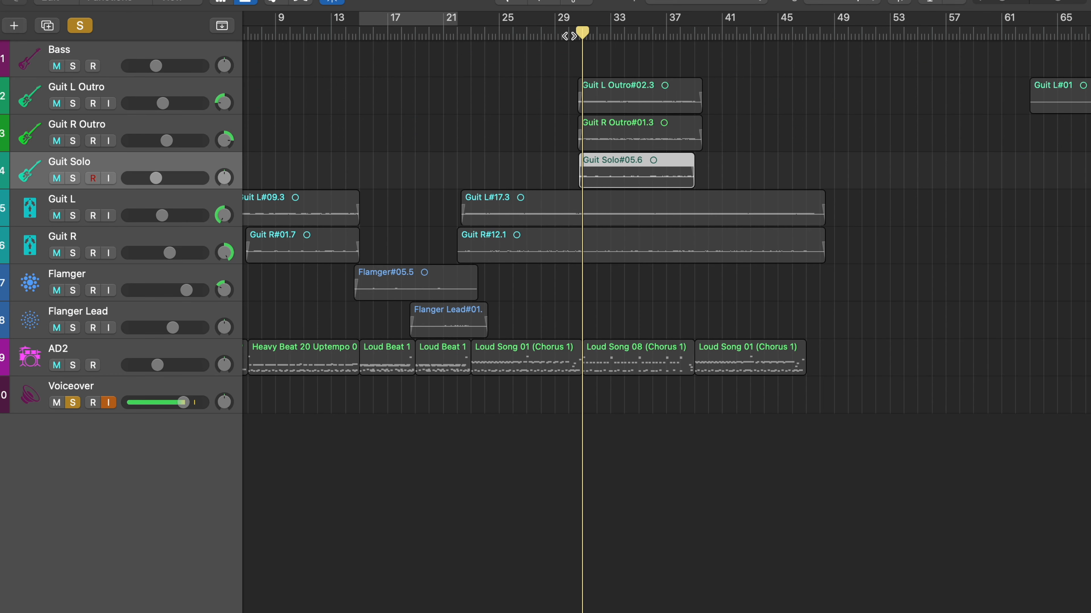
left_click(61, 103, "alt")
left_click(73, 103)
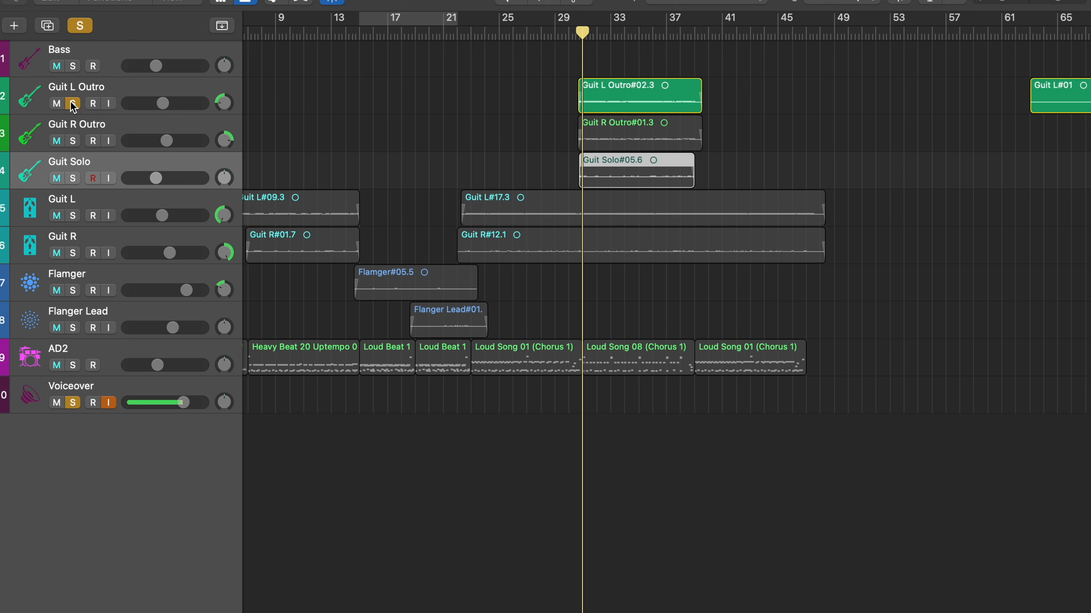
left_click(74, 141)
left_click(74, 178)
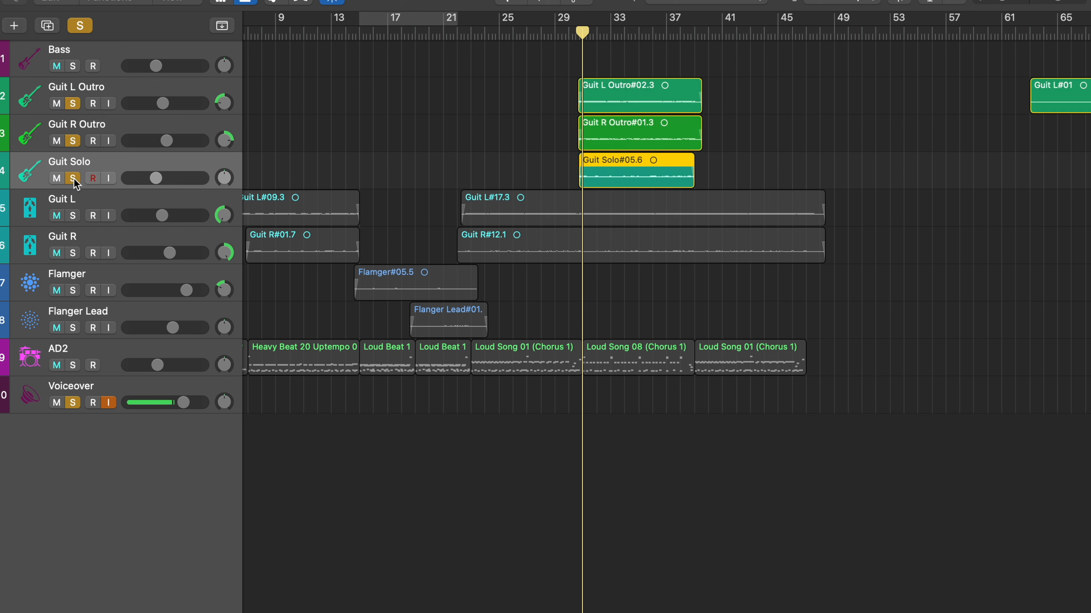
Add the Bass and AD2 tracks to the soloed playback, then clear all solos to hear the full mix.
left_click(73, 67)
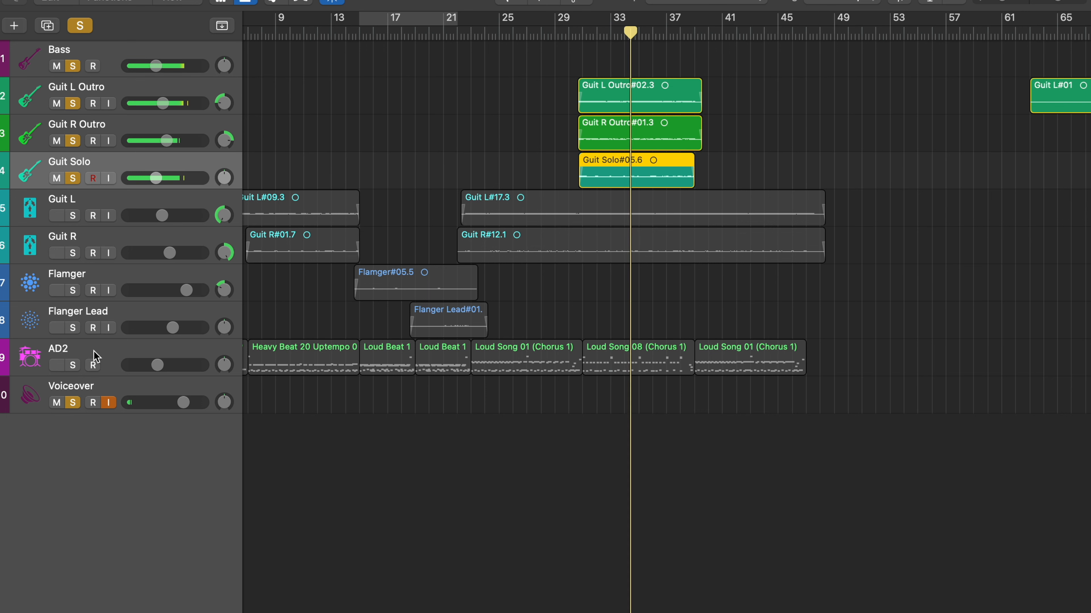
left_click(72, 366)
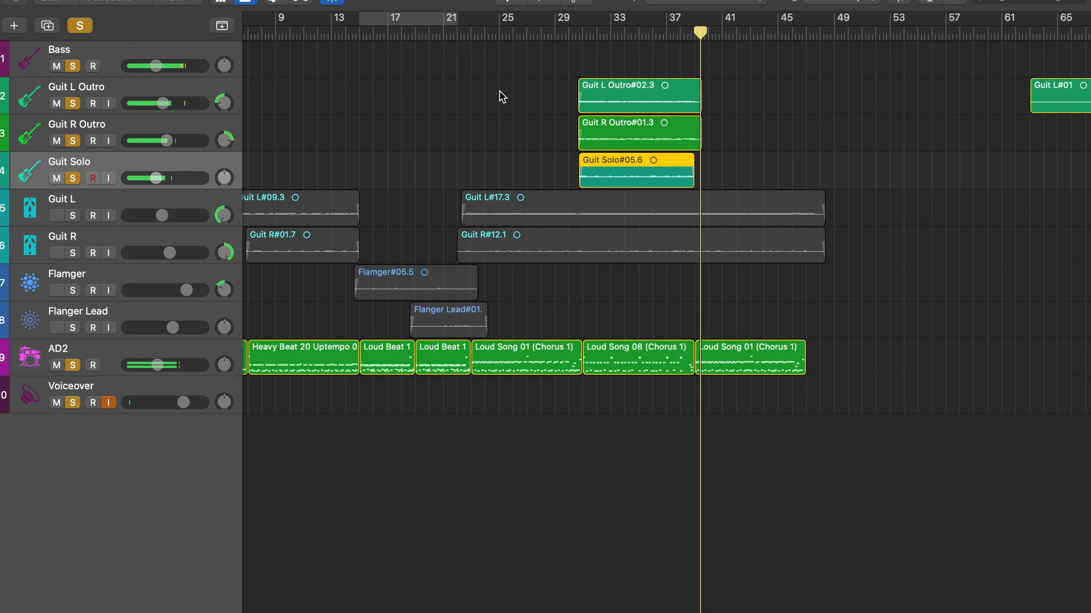
left_click(80, 25)
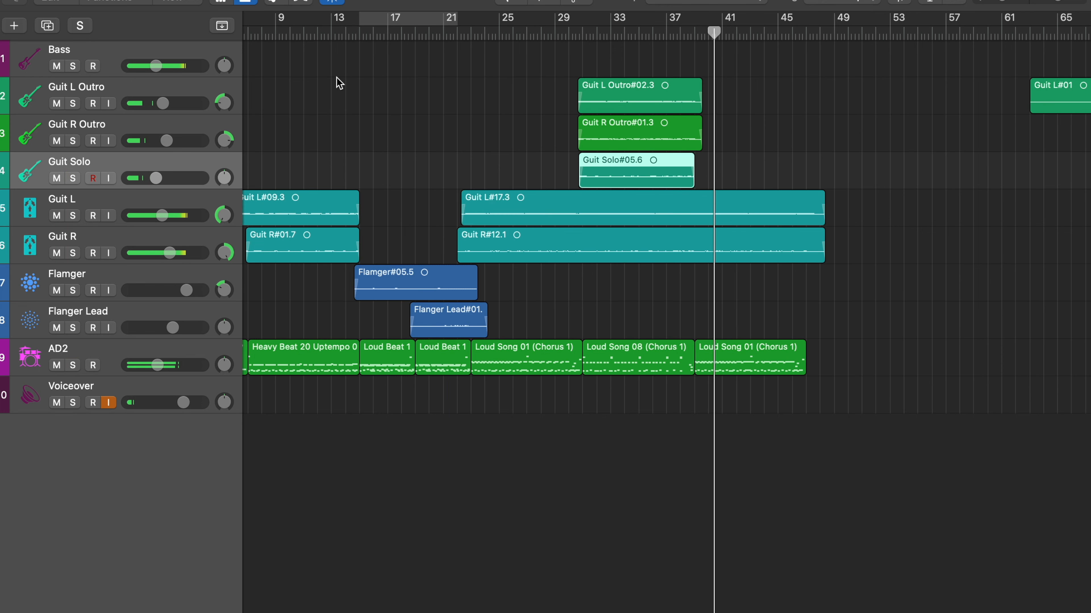